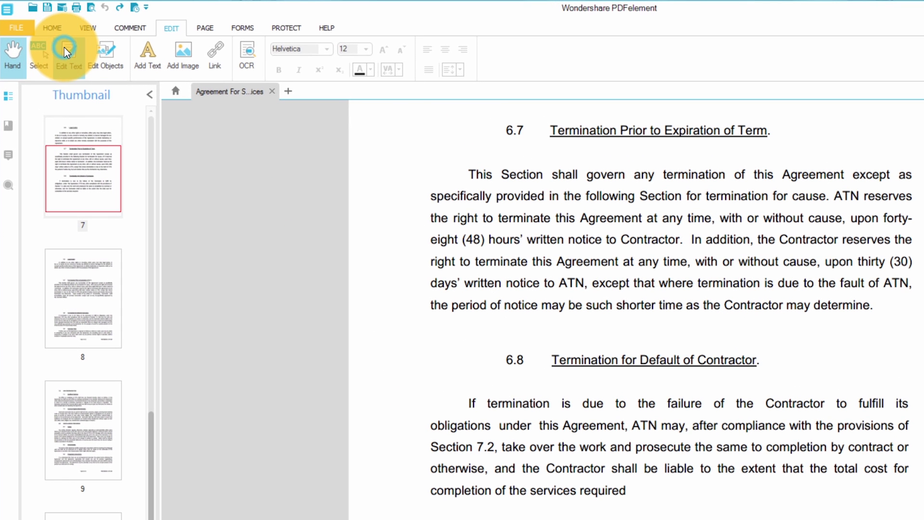
# In clause 6.7, replace 'forty-eight (48)' with 'seventy-two (72)' and 'thirty (30)' with 'sixty (60)'
pyautogui.click(52, 40)
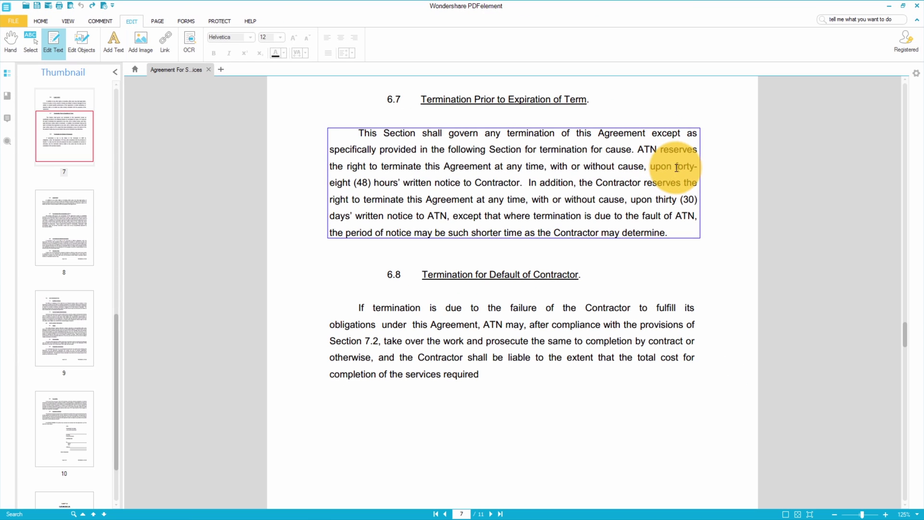
pyautogui.moveTo(675, 167); pyautogui.dragTo(373, 182)
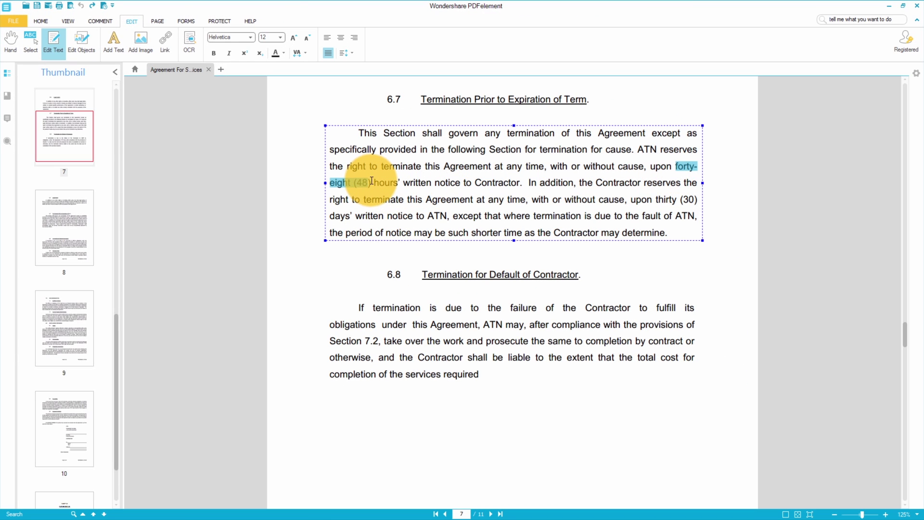
pyautogui.write('sev')
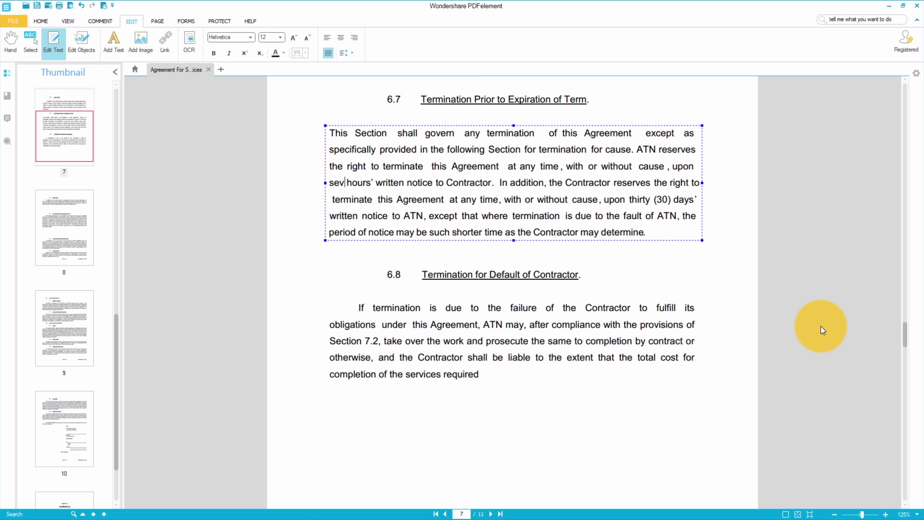
pyautogui.write('enty-two (72)')
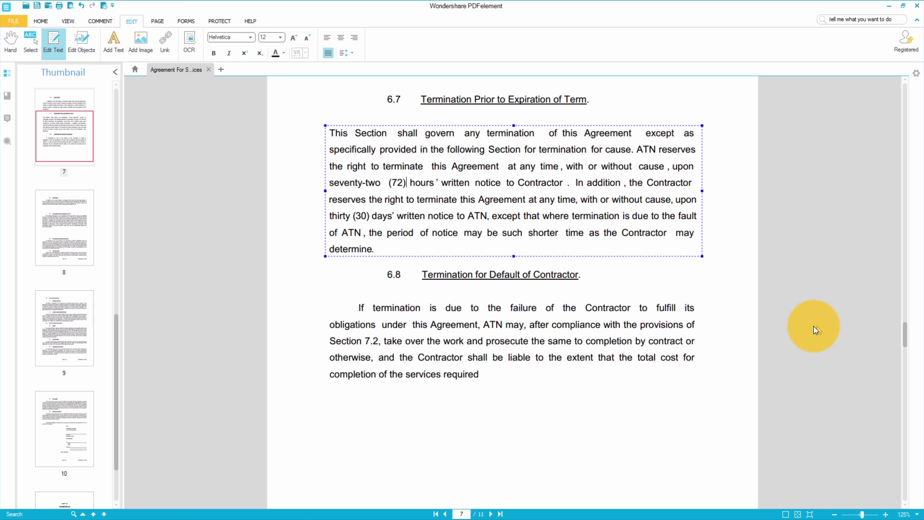
pyautogui.moveTo(329, 216); pyautogui.dragTo(381, 215)
pyautogui.write('sixty (60)')
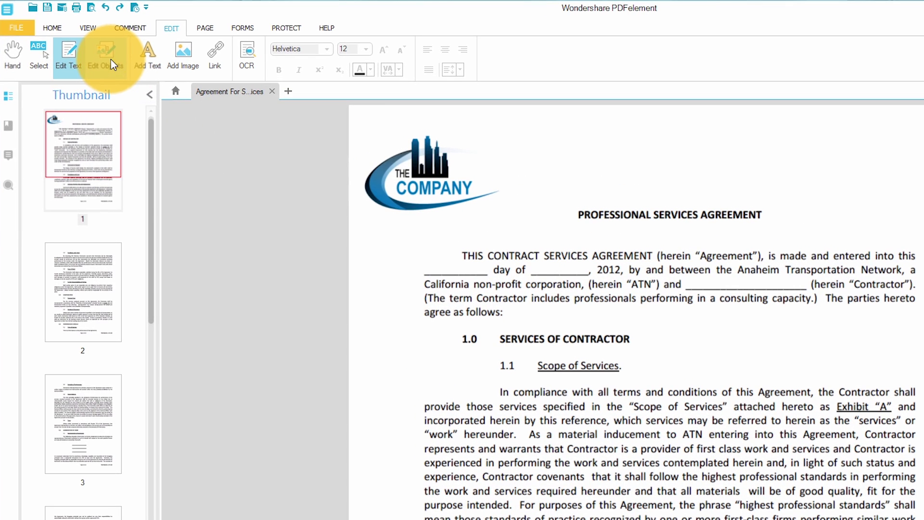
# Delete the THE COMPANY logo from page 1
pyautogui.click(95, 52)
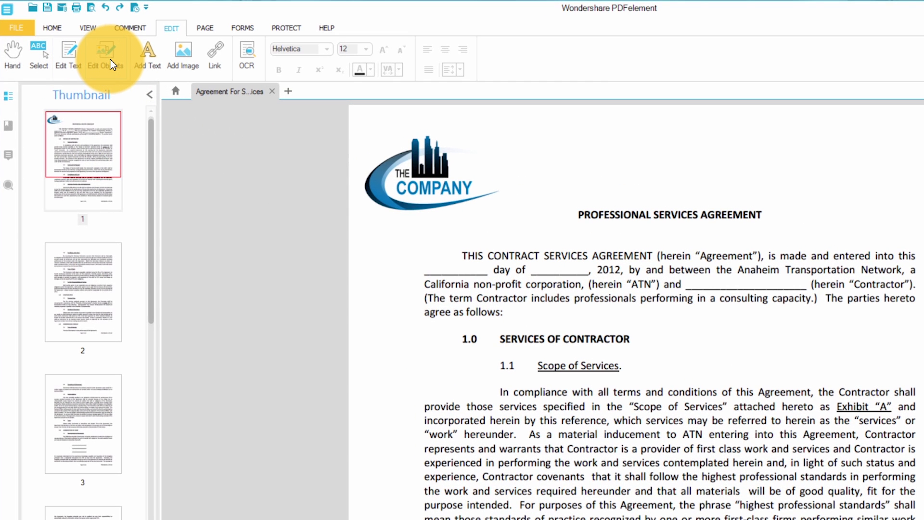
pyautogui.click(410, 178)
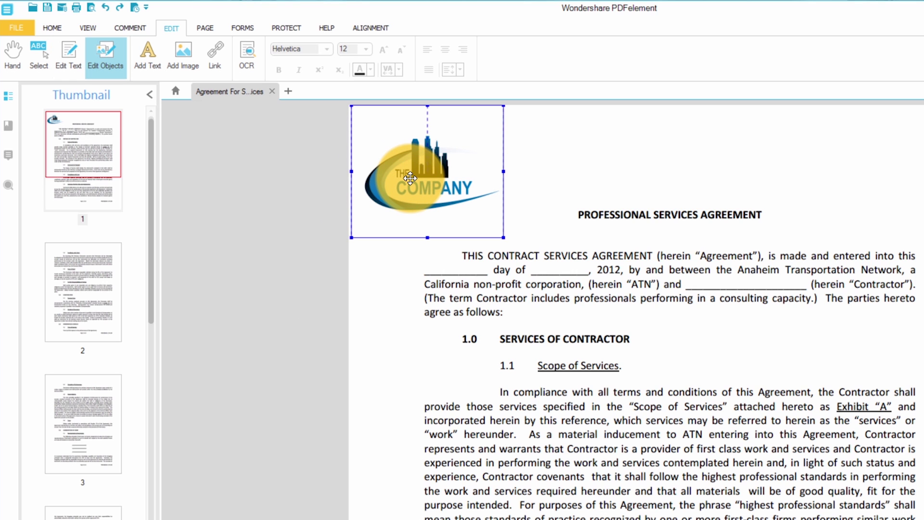
pyautogui.rightClick(410, 178)
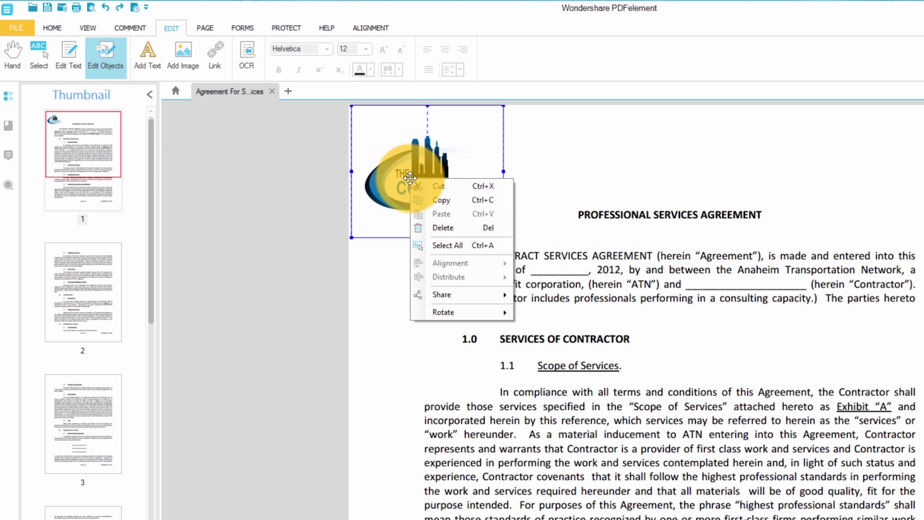
pyautogui.click(444, 224)
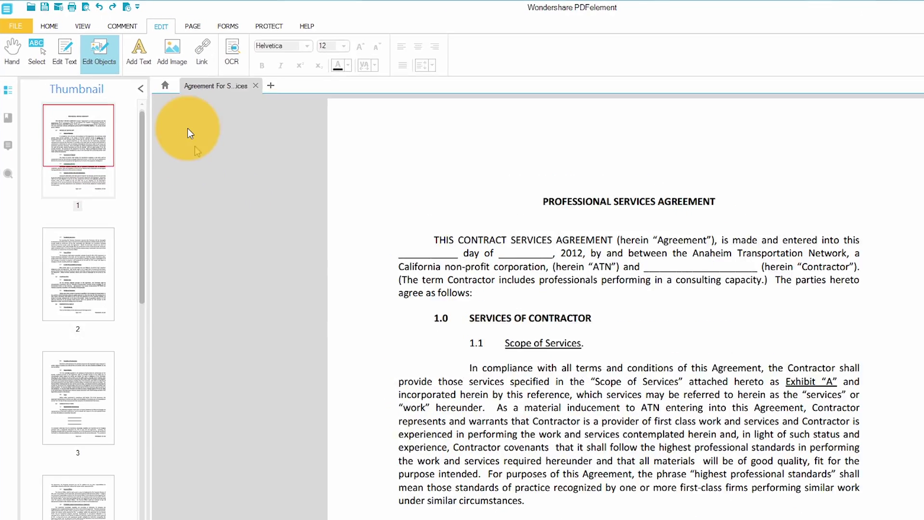
# Insert the Company Logo 2 image, shrunk and positioned at the top left of the page
pyautogui.click(178, 65)
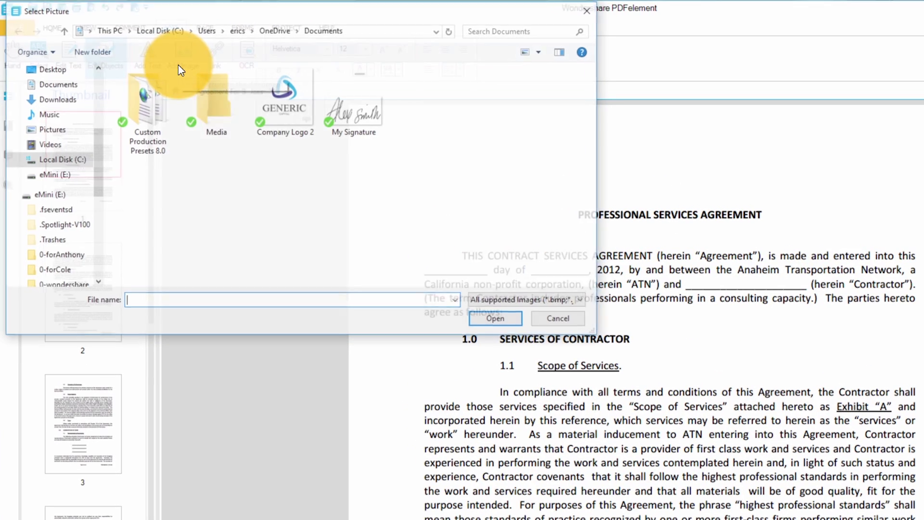
pyautogui.click(272, 112)
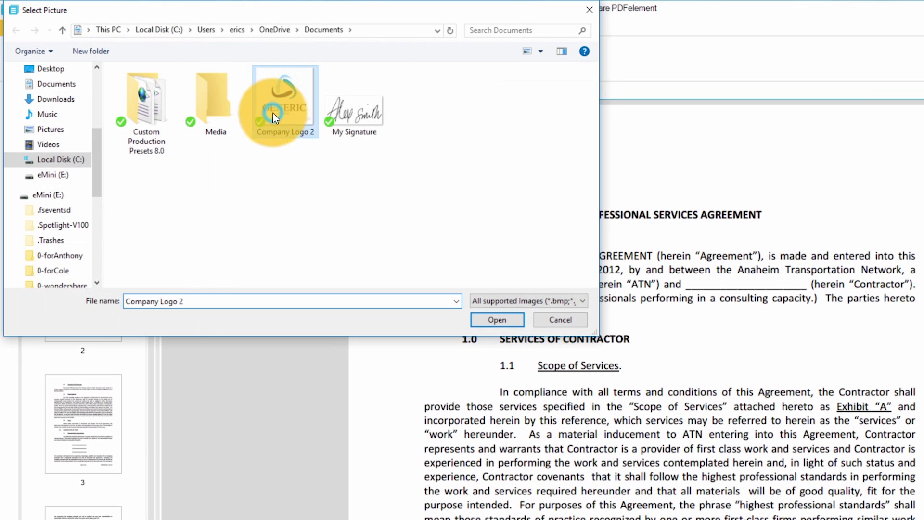
pyautogui.click(497, 319)
pyautogui.moveTo(601, 357); pyautogui.dragTo(440, 182)
pyautogui.click(383, 281)
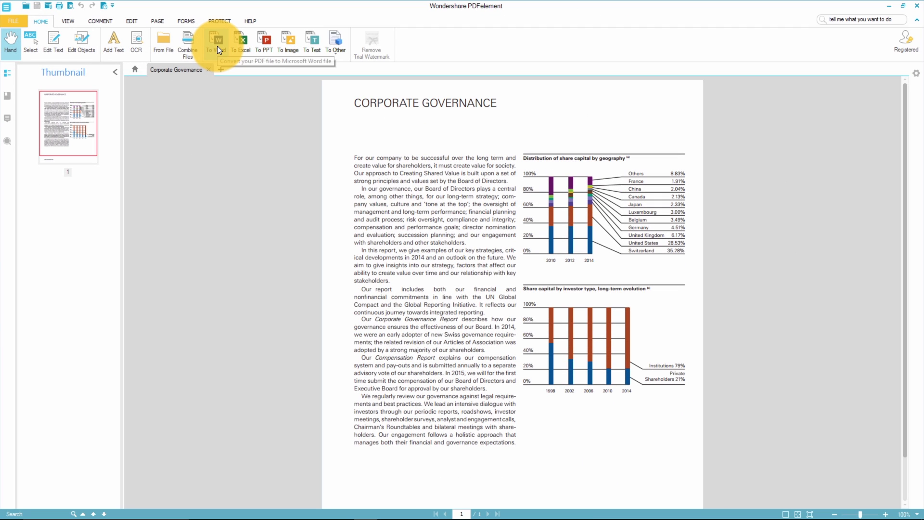
# Convert the Corporate Governance PDF to Word with page range All
pyautogui.click(217, 45)
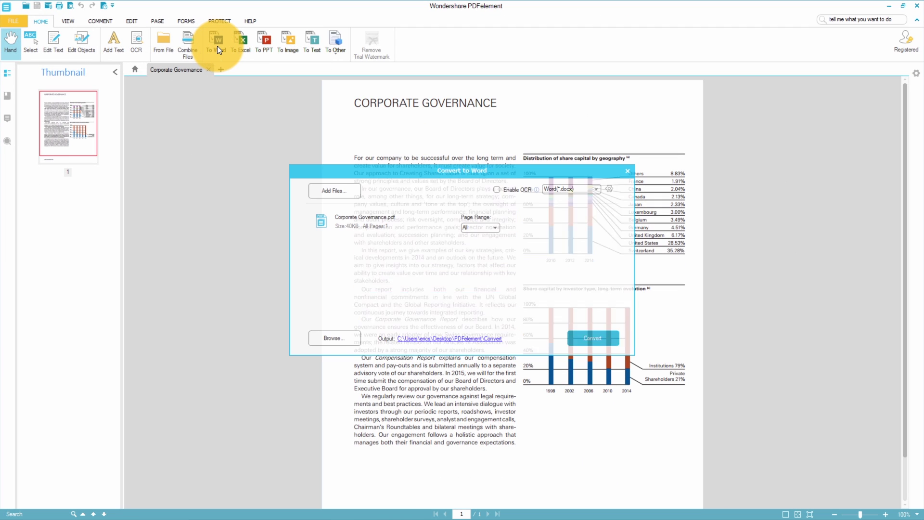
pyautogui.click(339, 189)
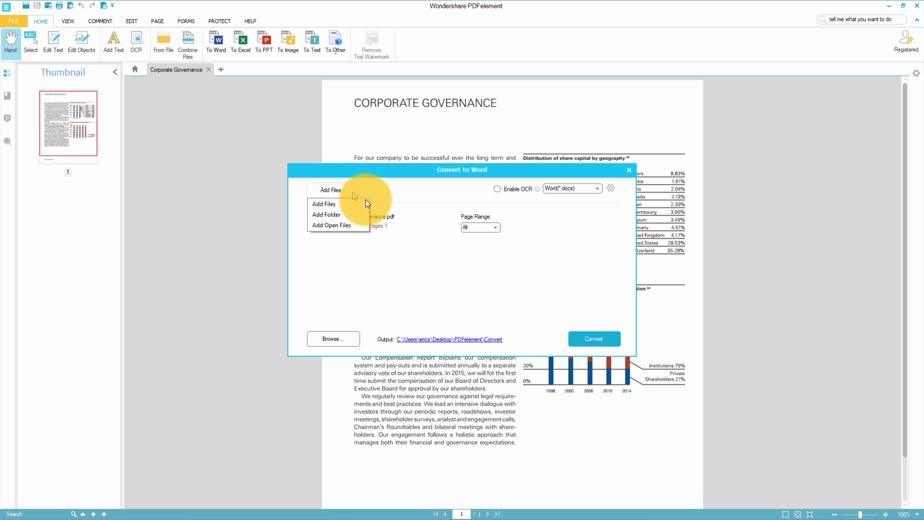
pyautogui.click(362, 250)
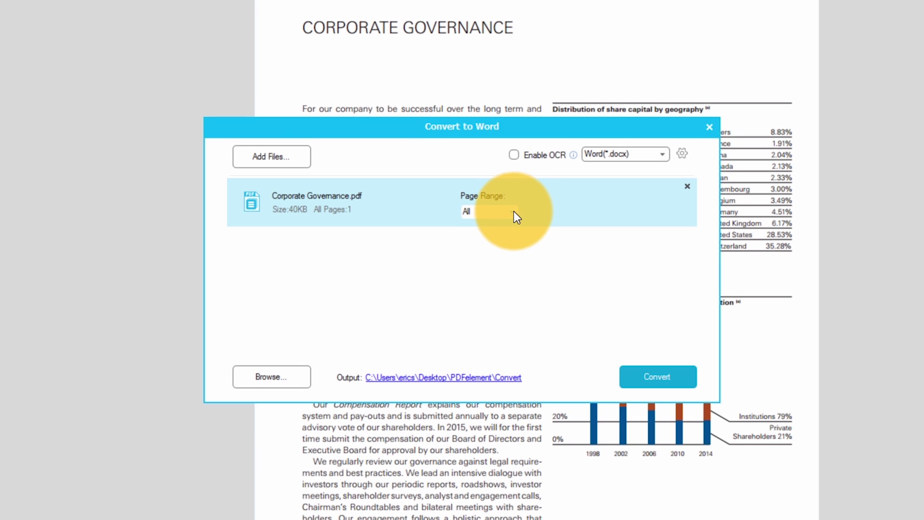
pyautogui.click(514, 212)
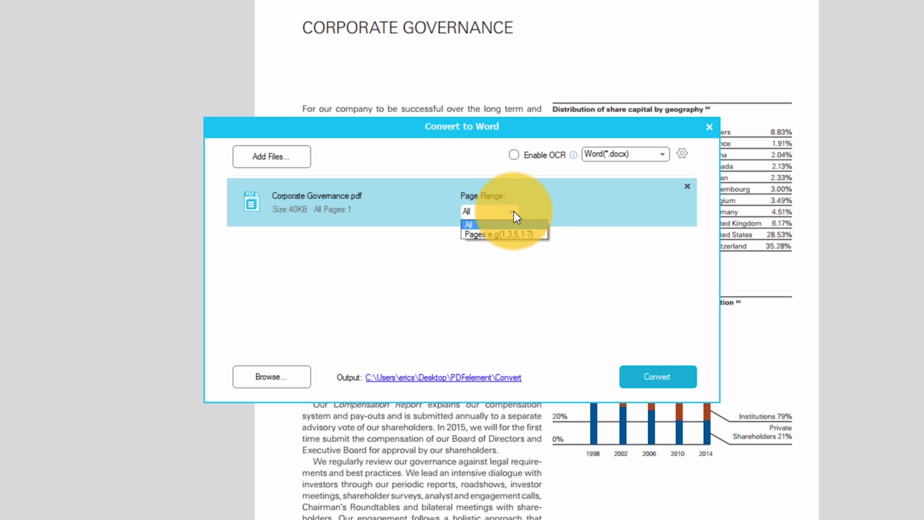
pyautogui.click(337, 267)
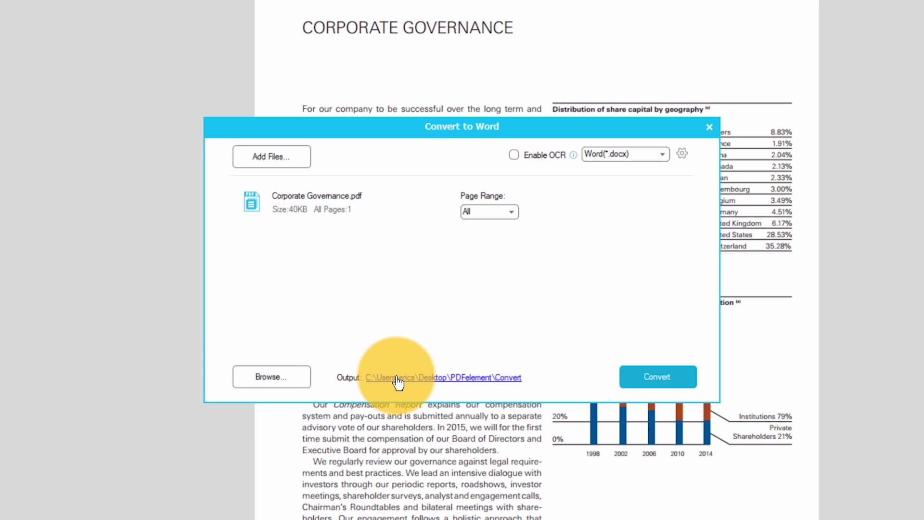
pyautogui.click(627, 376)
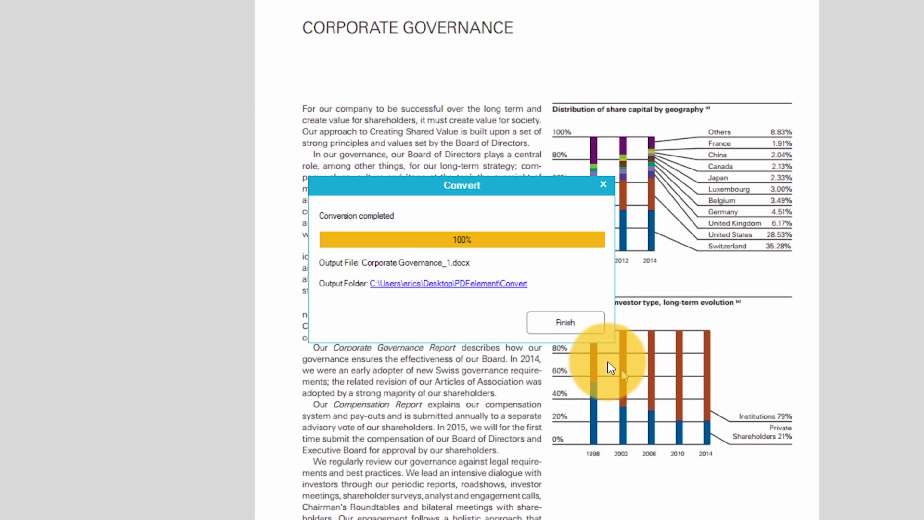
# Open the converted Corporate Governance .docx from its output folder
pyautogui.click(487, 284)
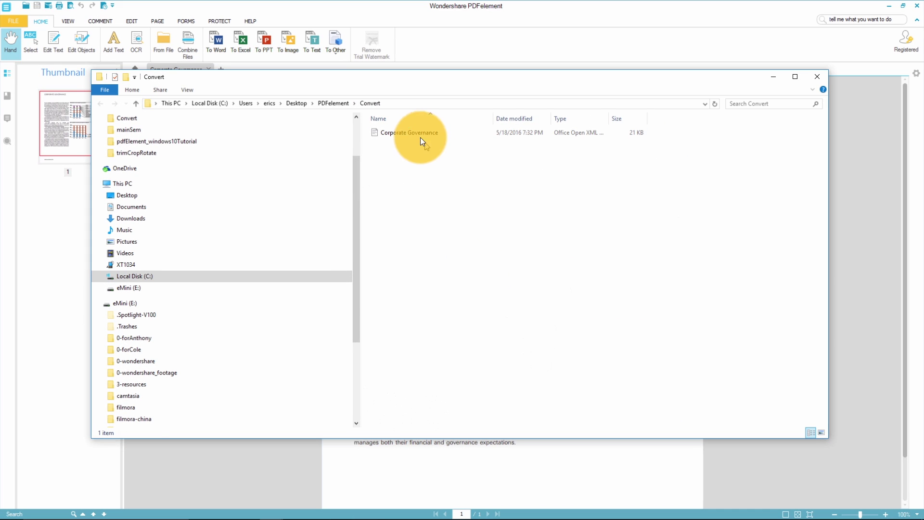
pyautogui.click(414, 134)
pyautogui.rightClick(412, 134)
pyautogui.click(426, 143)
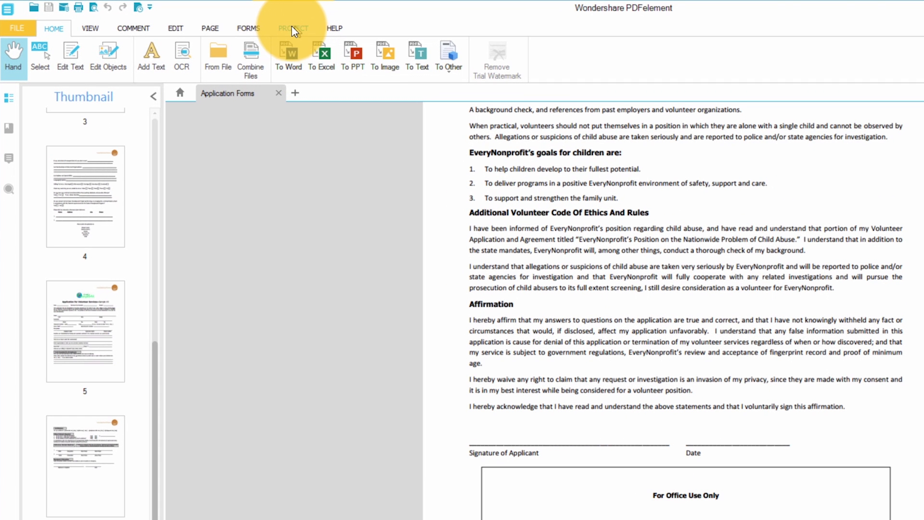
# Start Sign Document from Protect and draw the signature box above Signature of Applicant on page 7
pyautogui.click(292, 29)
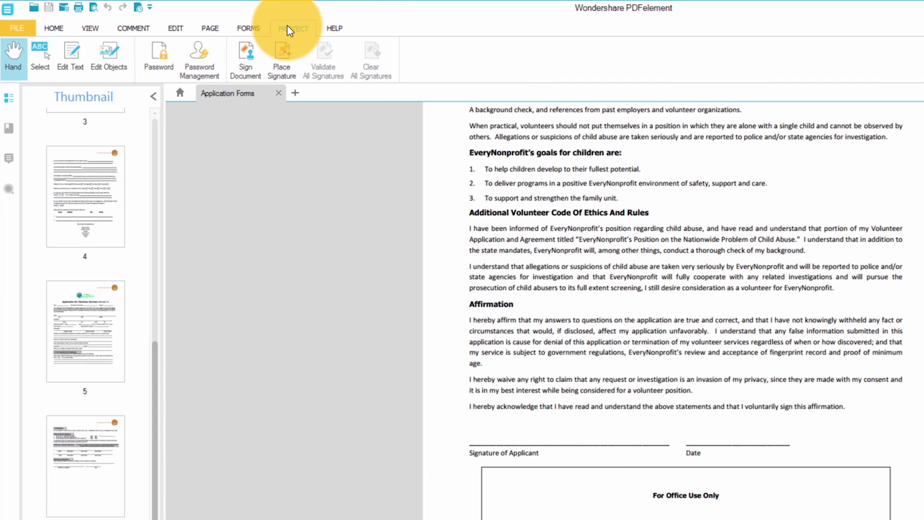
pyautogui.click(253, 55)
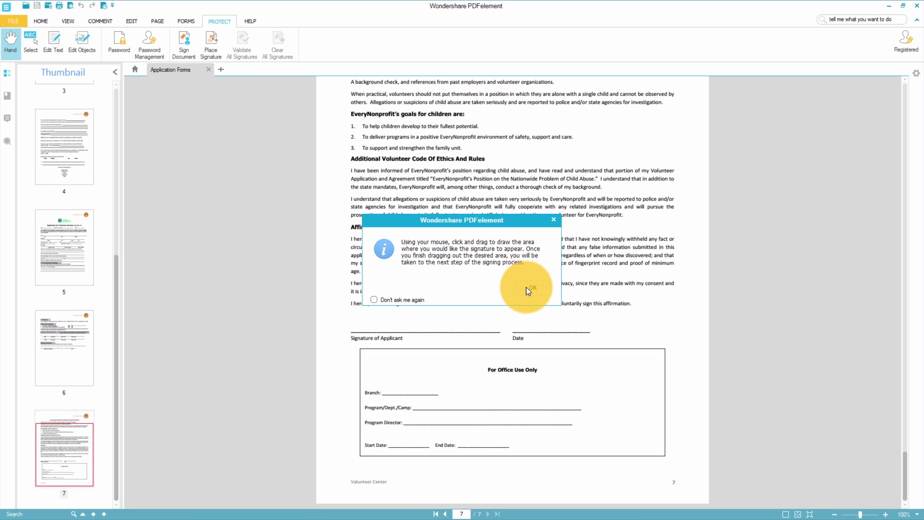
pyautogui.click(526, 288)
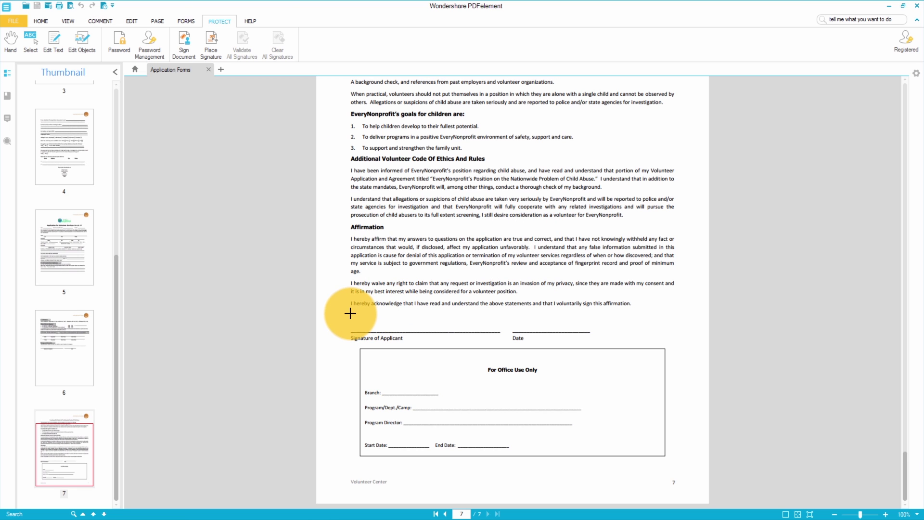
pyautogui.moveTo(350, 313); pyautogui.dragTo(501, 330)
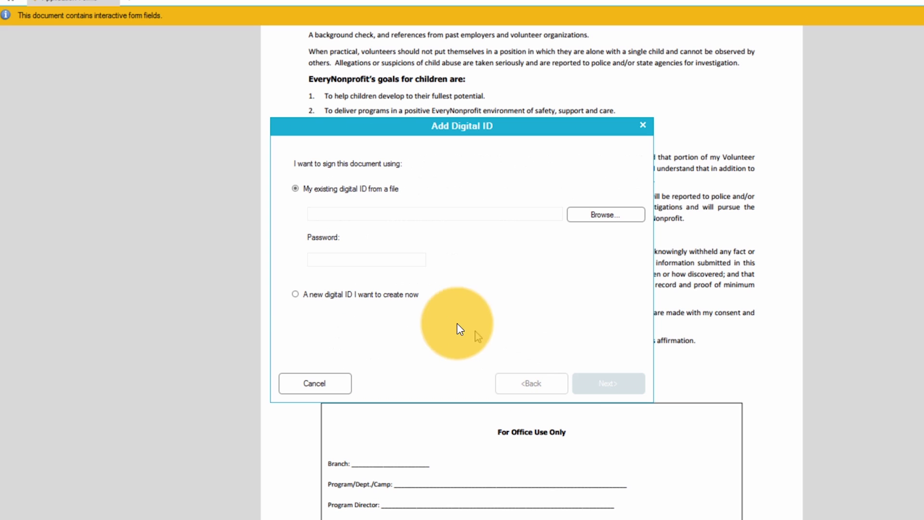
# Choose to create a new digital ID stored as a New PKCS#12 digital ID file
pyautogui.click(299, 295)
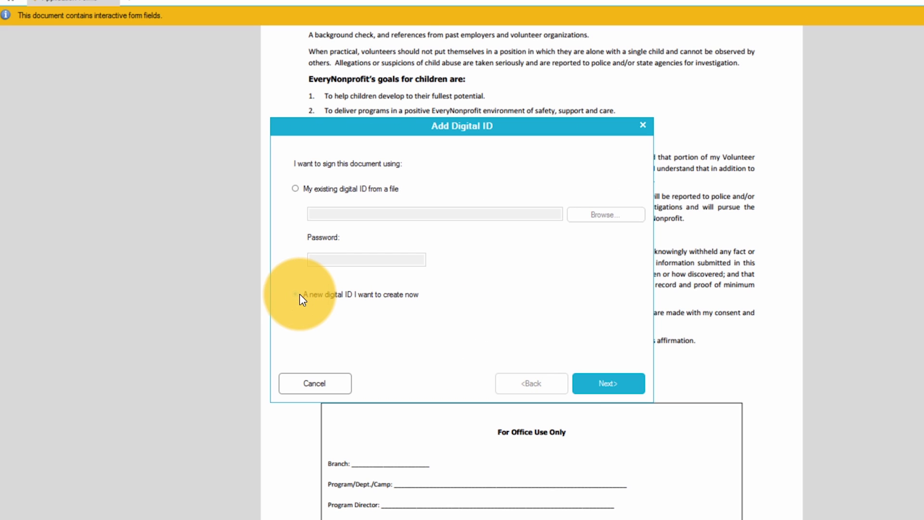
pyautogui.click(596, 383)
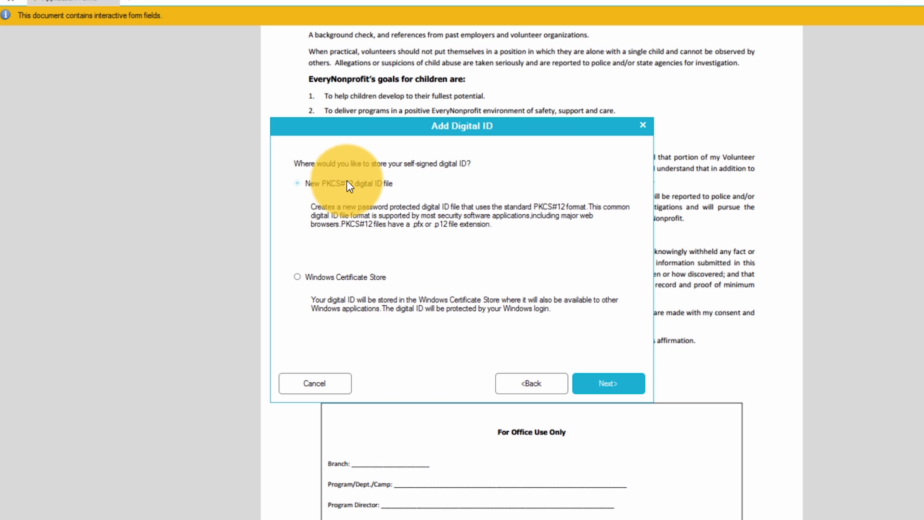
pyautogui.press('Return')
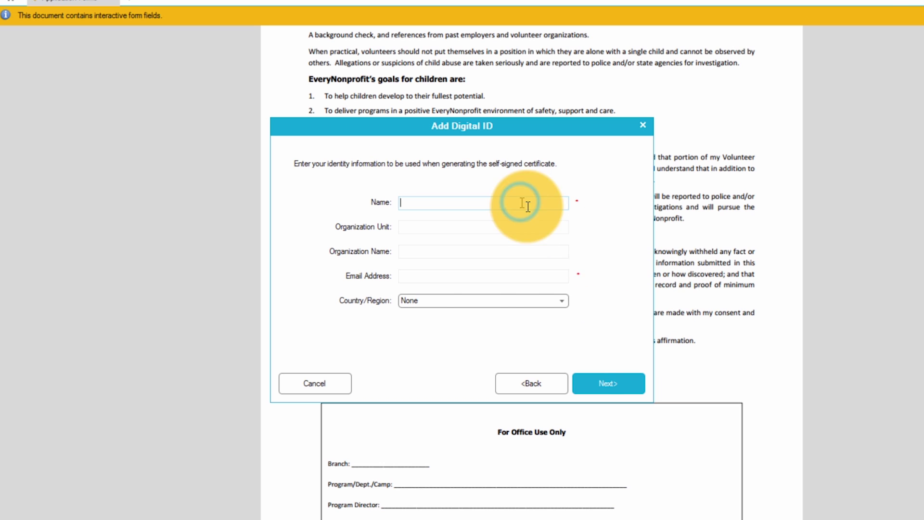
pyautogui.hotkey('alt', 'b')
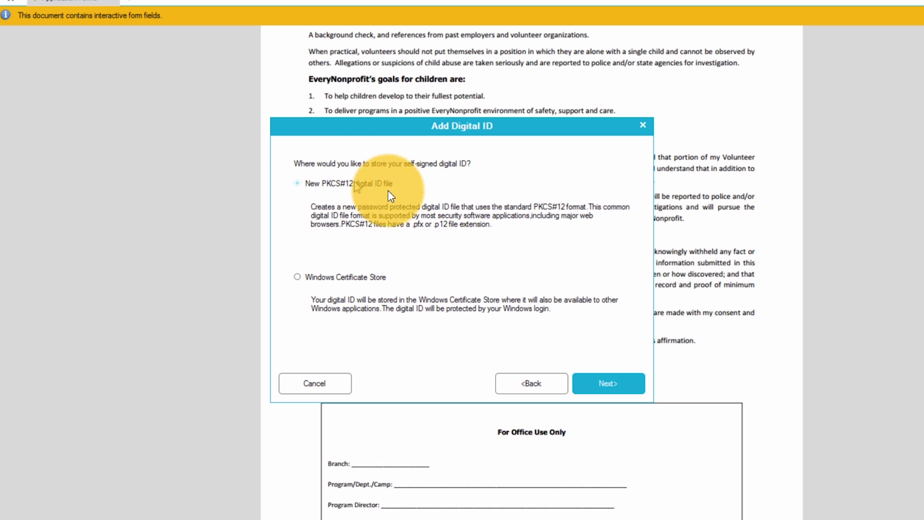
# Enter the signer's name, organization Wondershare, and the signer's e-mail address for the digital ID
pyautogui.click(608, 383)
pyautogui.click(521, 202)
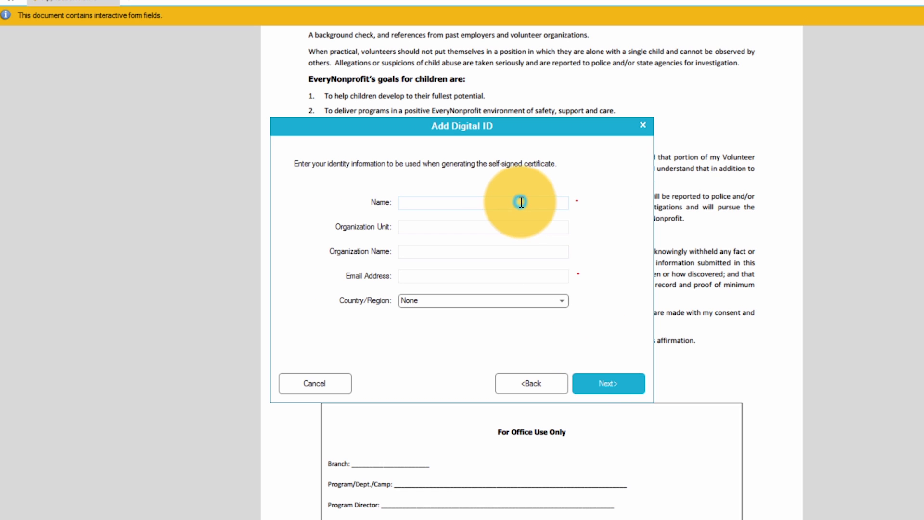
pyautogui.write('Alex ')
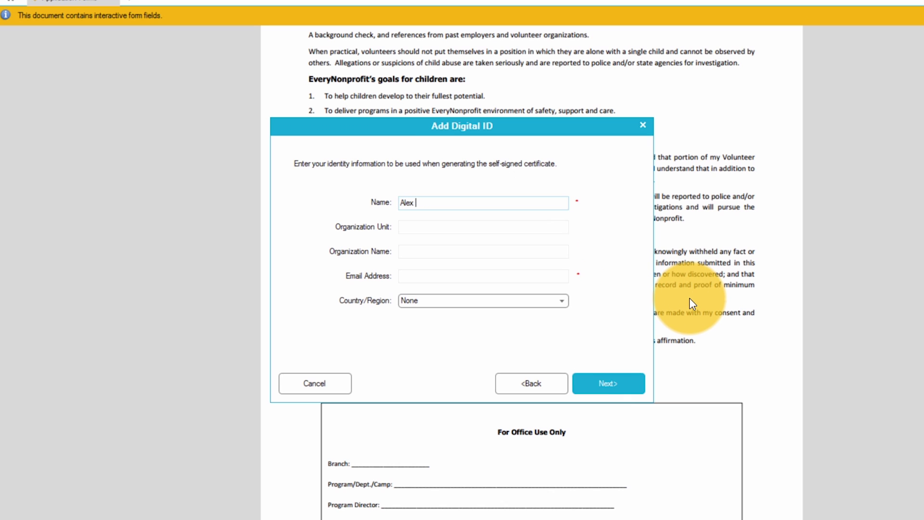
pyautogui.write('Smith')
pyautogui.press('Tab')
pyautogui.press('Tab')
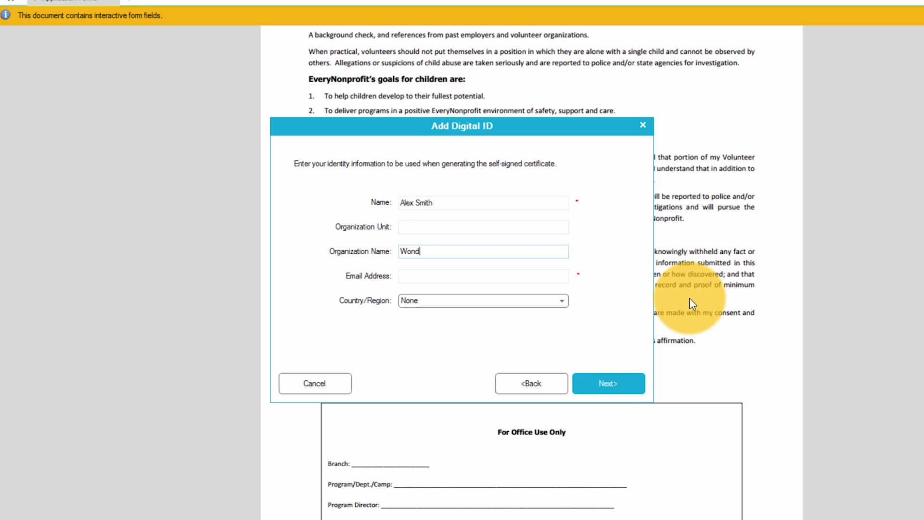
pyautogui.write('Wondershare')
pyautogui.press('Tab')
pyautogui.write('a')
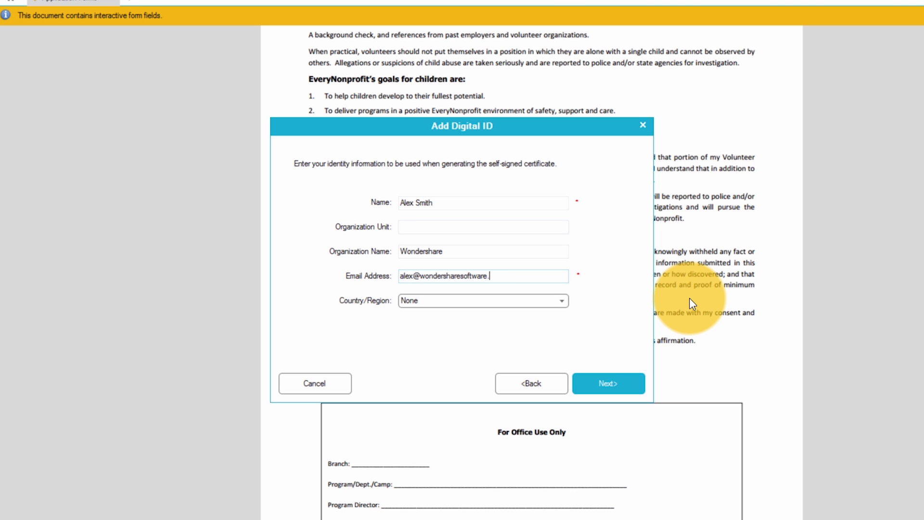
# Set and confirm the digital ID password and finish creating the ID
pyautogui.click(618, 381)
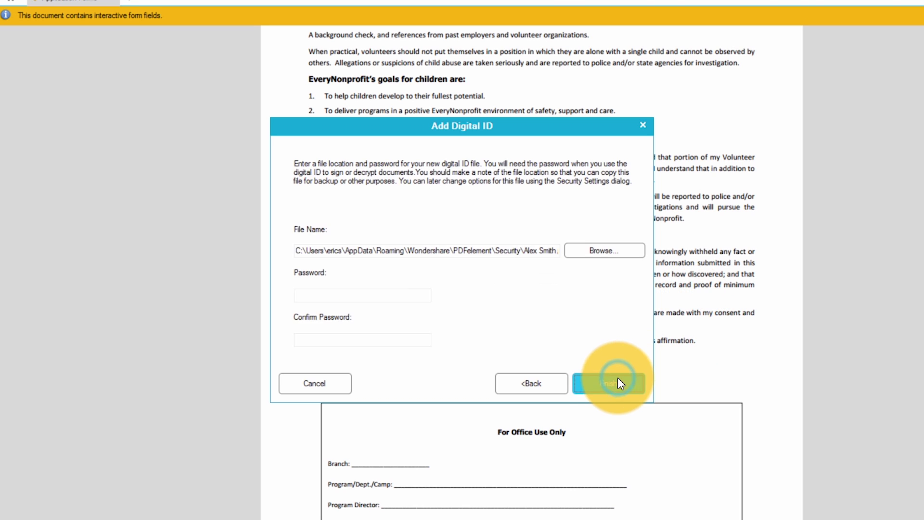
pyautogui.click(408, 295)
pyautogui.write('***********')
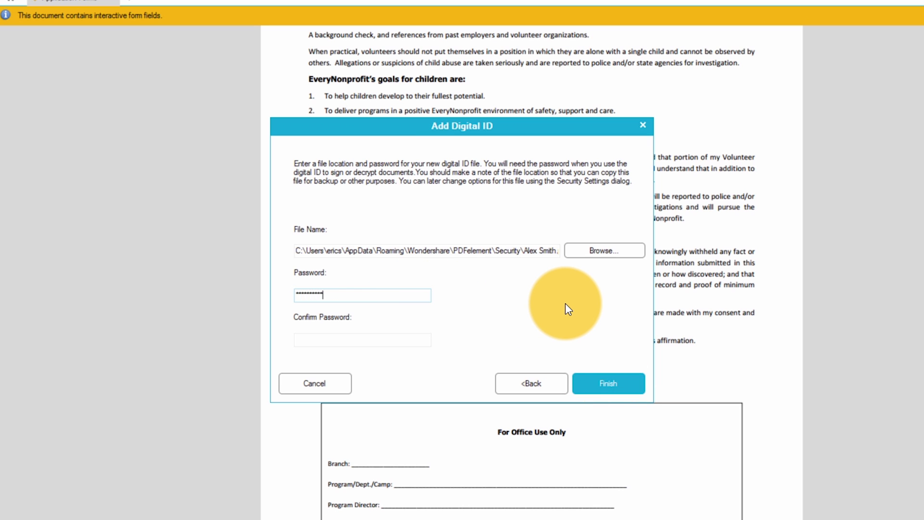
pyautogui.press('Tab')
pyautogui.write('***********')
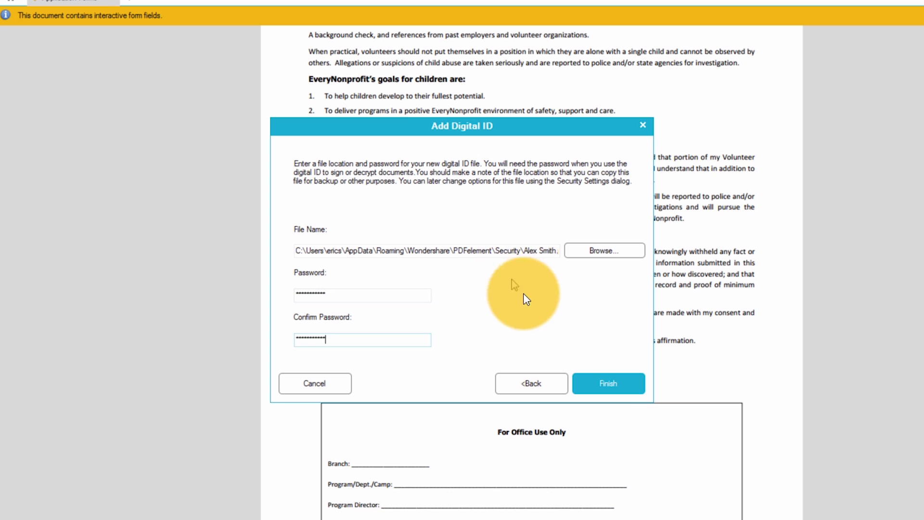
pyautogui.click(607, 380)
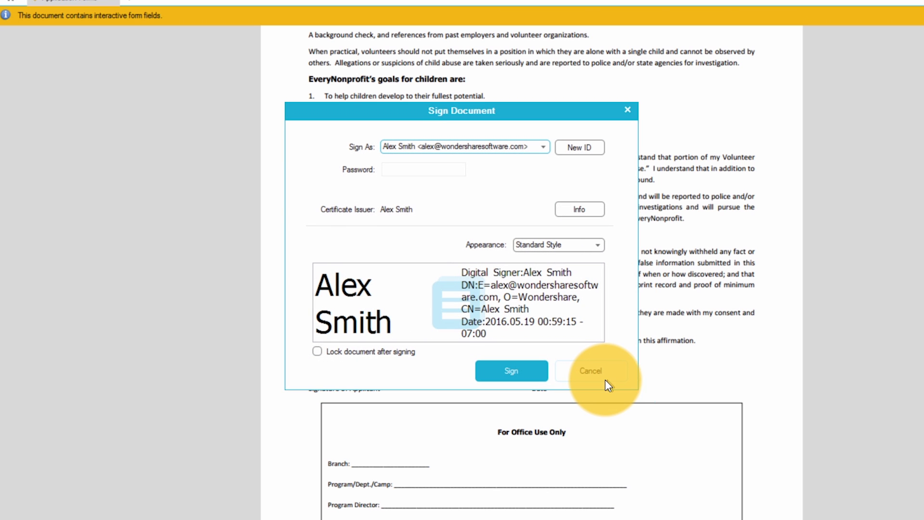
# Create a new signature appearance using the imported My Signature image as its graphic
pyautogui.click(569, 244)
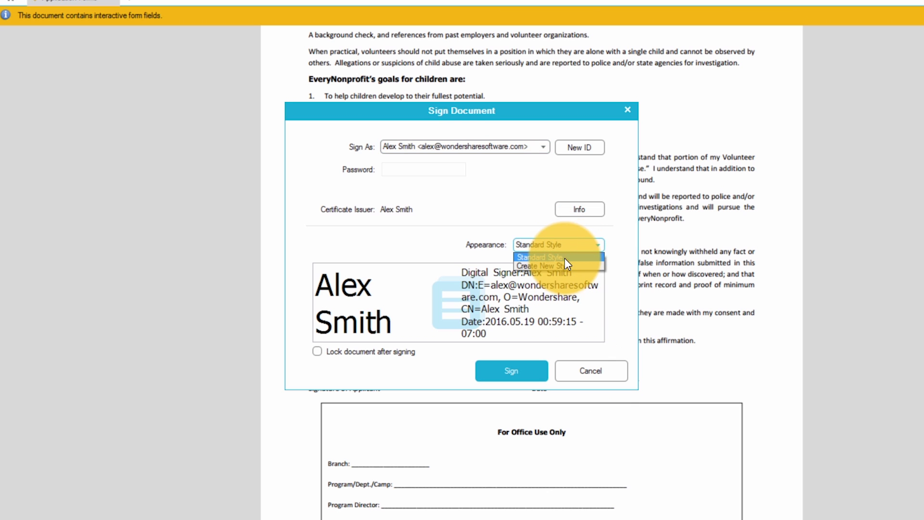
pyautogui.click(561, 266)
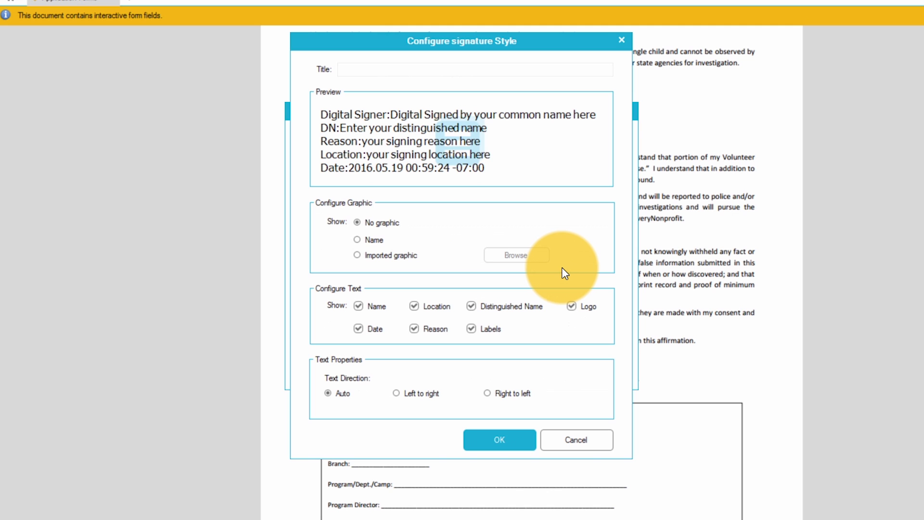
pyautogui.click(390, 256)
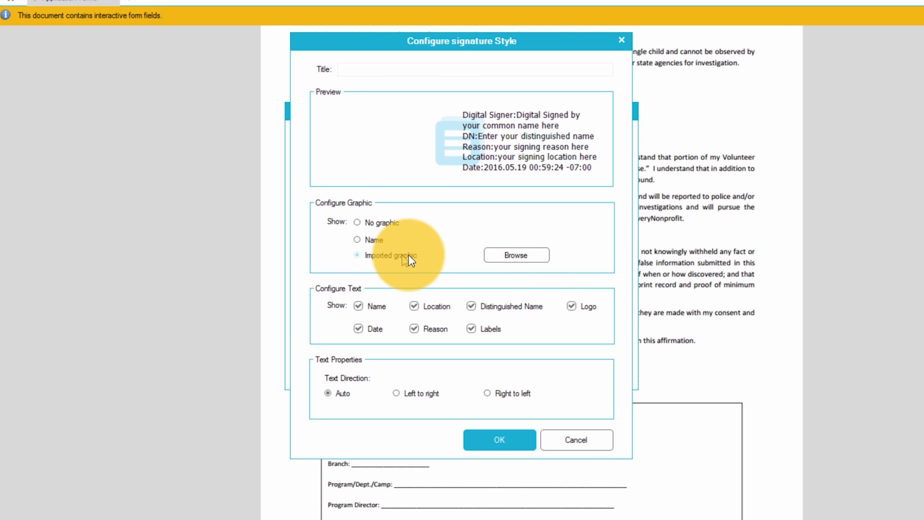
pyautogui.click(501, 260)
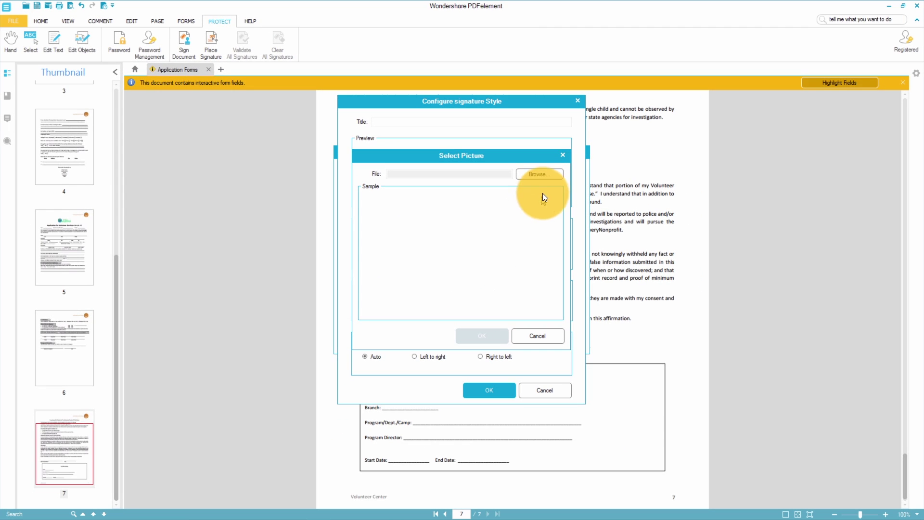
pyautogui.click(529, 176)
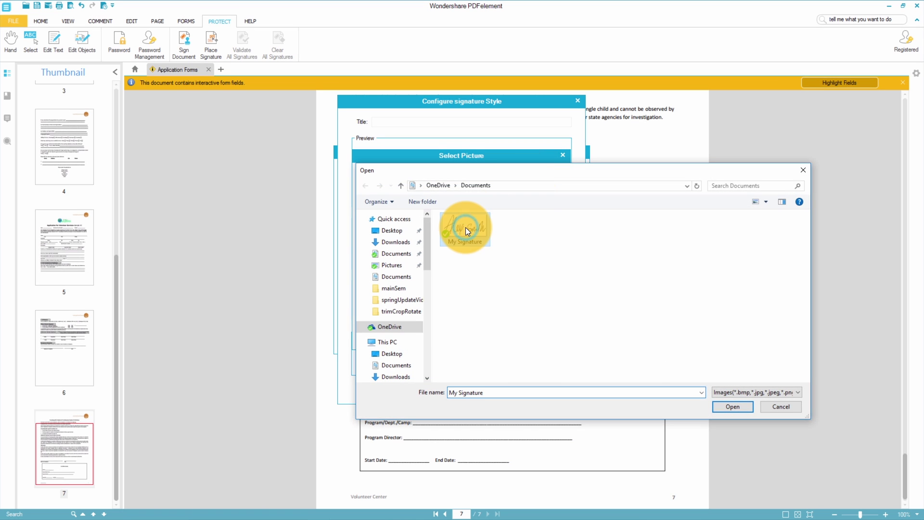
pyautogui.click(734, 407)
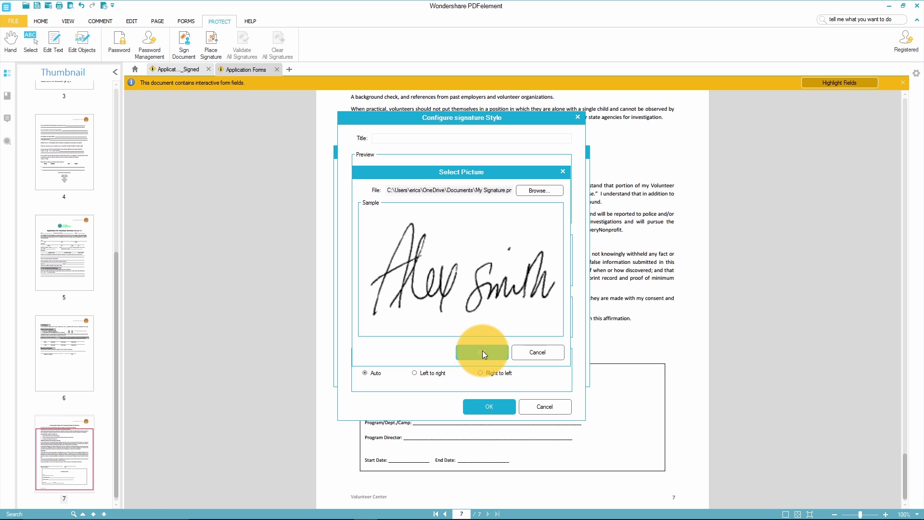
pyautogui.click(483, 352)
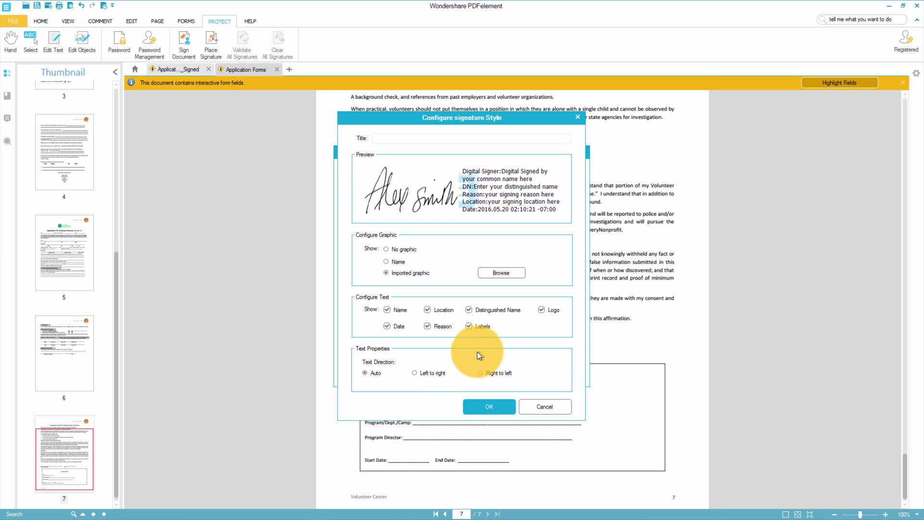
# Remove Location, Distinguished Name and Labels from the signature text and save the style
pyautogui.click(427, 309)
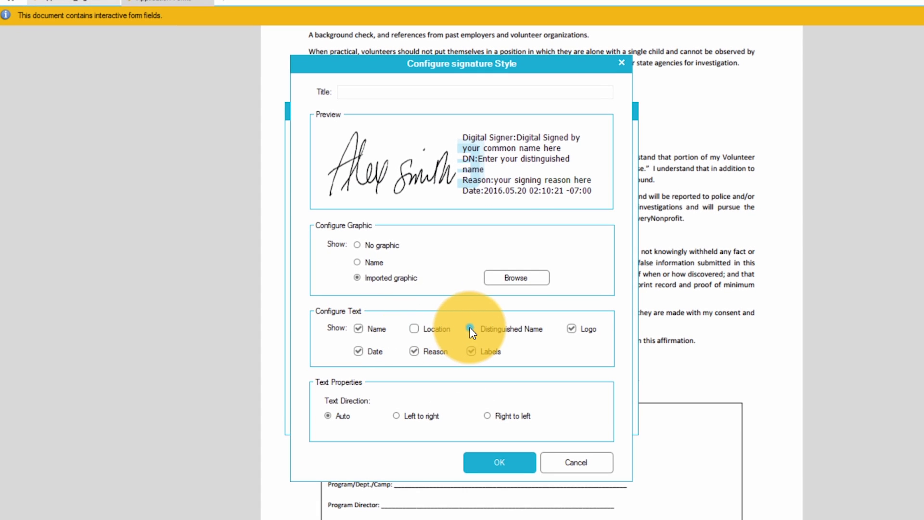
pyautogui.click(471, 329)
pyautogui.click(471, 351)
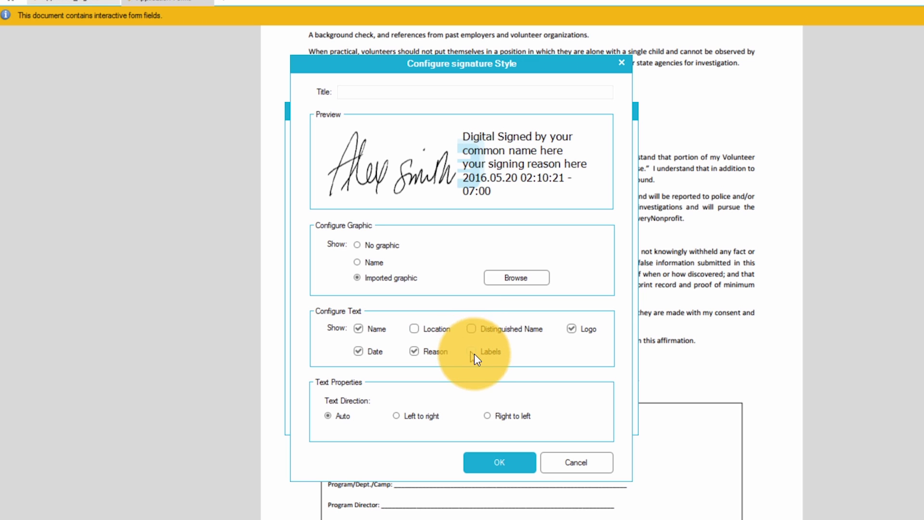
pyautogui.click(525, 464)
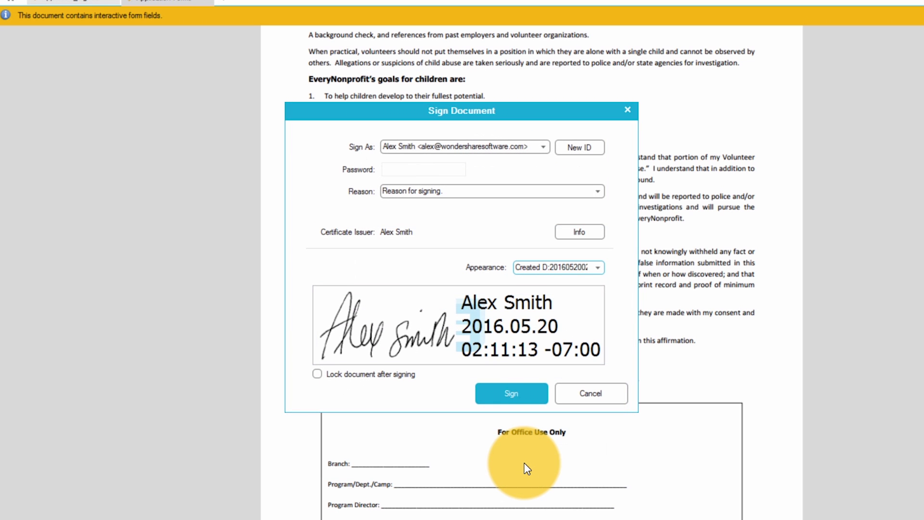
# Sign the form with reason 'Validation', entering the digital ID password
pyautogui.click(478, 190)
pyautogui.write('Validation')
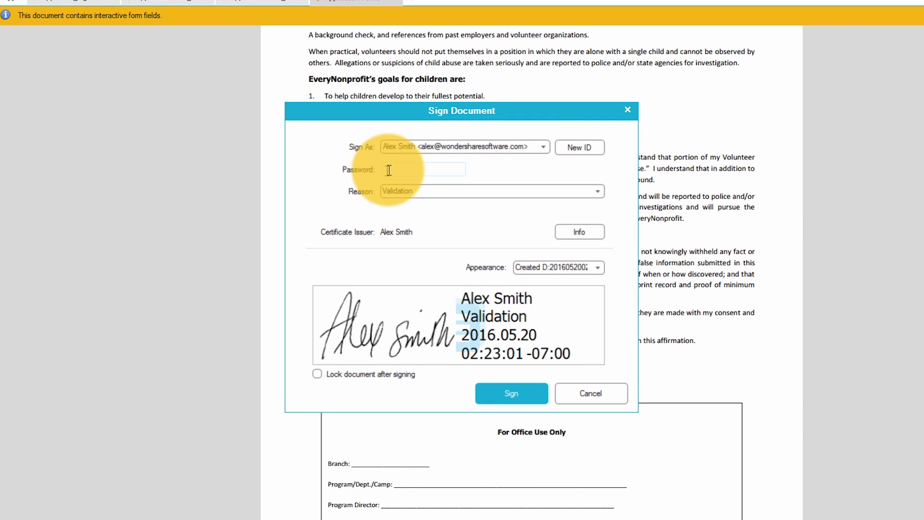
pyautogui.write('******')
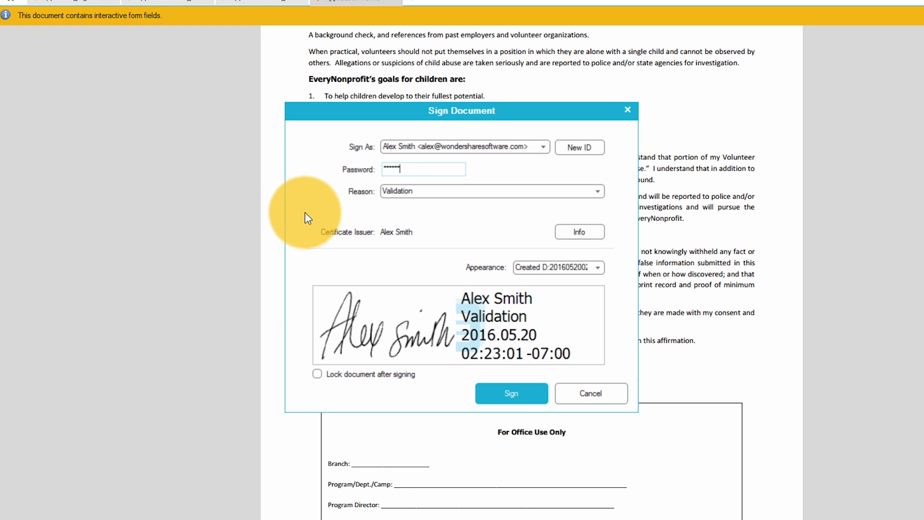
pyautogui.write('******')
pyautogui.click(511, 393)
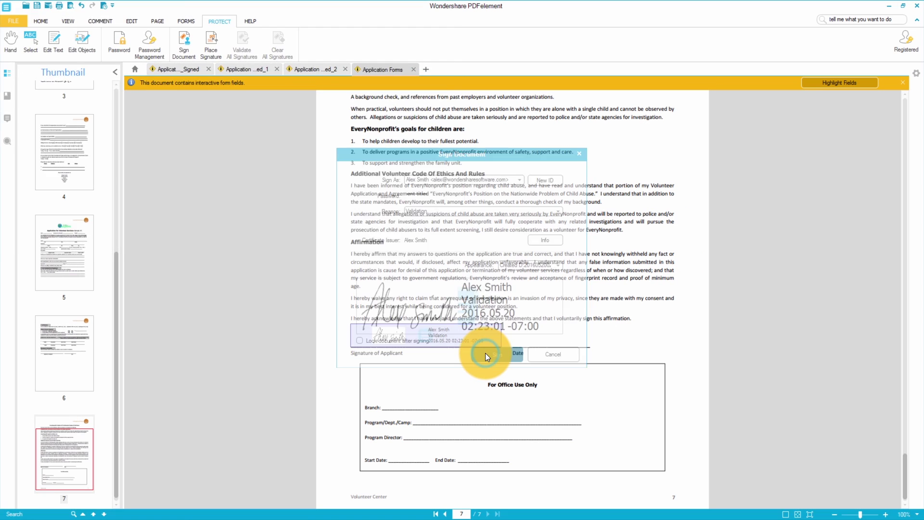
# Save the signed application as a separate copy
pyautogui.click(378, 243)
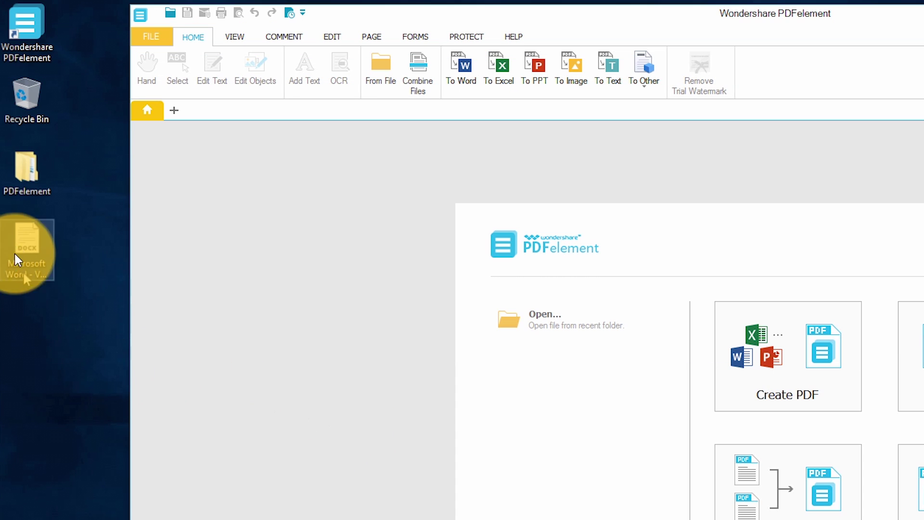
pyautogui.click(30, 241)
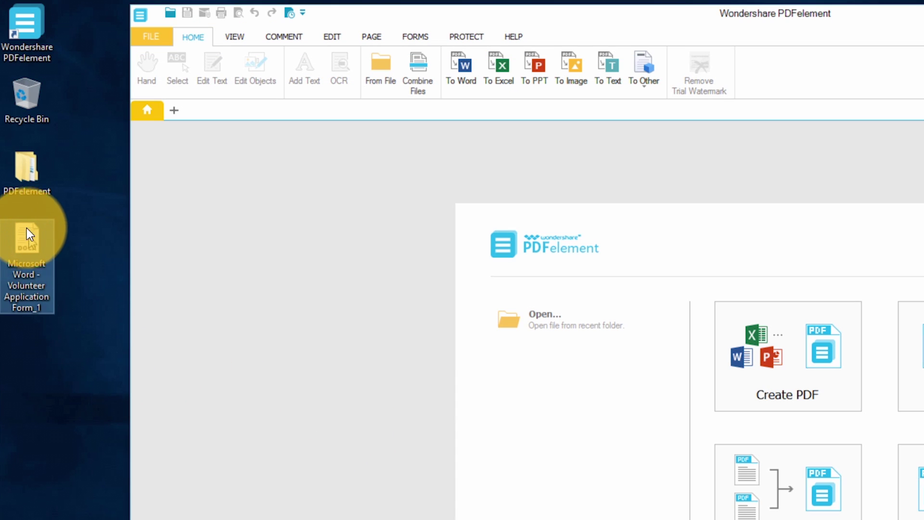
pyautogui.moveTo(26, 237); pyautogui.dragTo(564, 400)
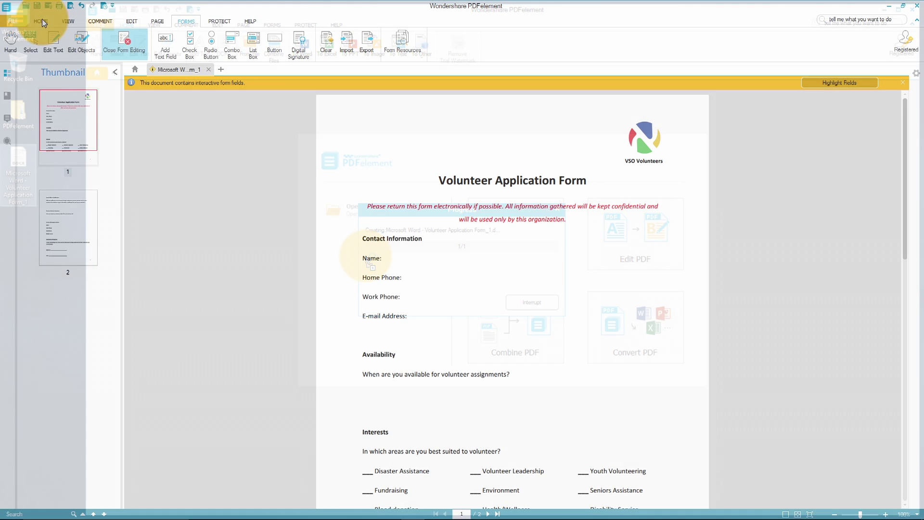
pyautogui.click(11, 41)
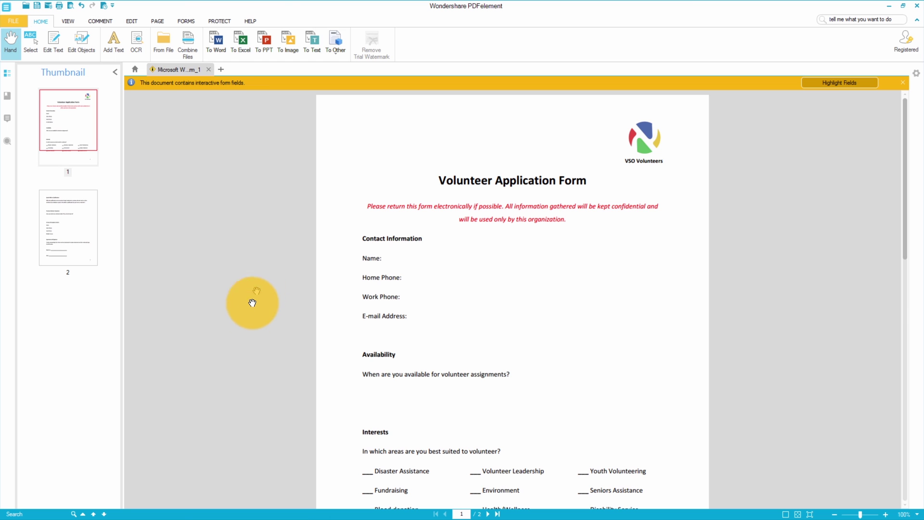
pyautogui.moveTo(243, 357); pyautogui.dragTo(261, 225)
pyautogui.scroll(-10, 260, 260)
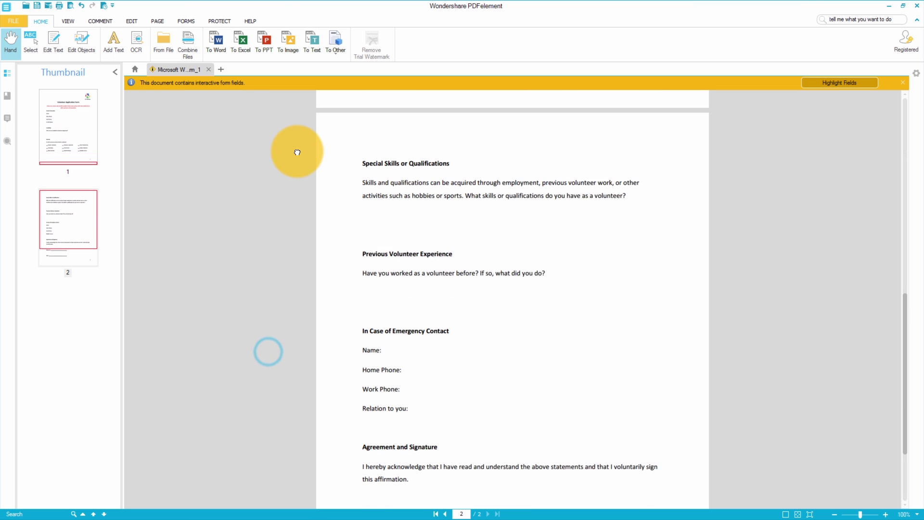
pyautogui.moveTo(278, 130); pyautogui.dragTo(247, 411)
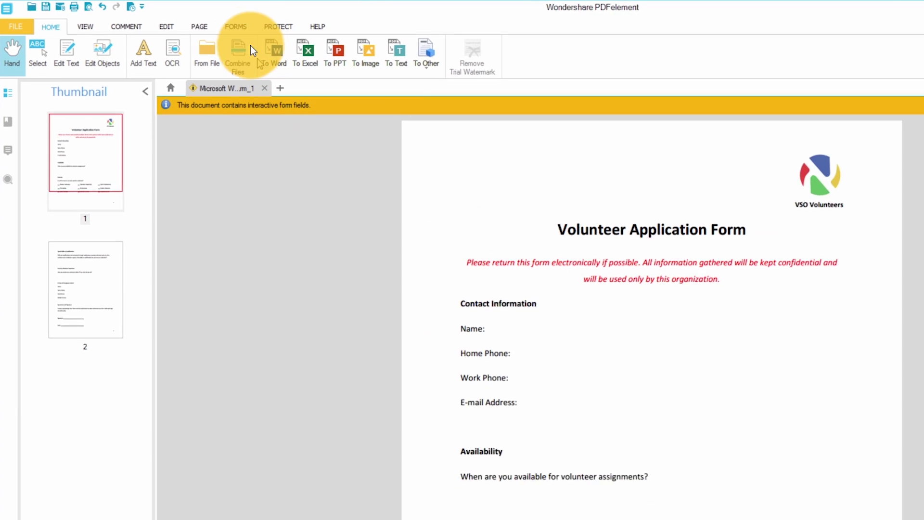
# Place a Text1 text field beside Name: under Contact Information and widen it to the right
pyautogui.click(250, 28)
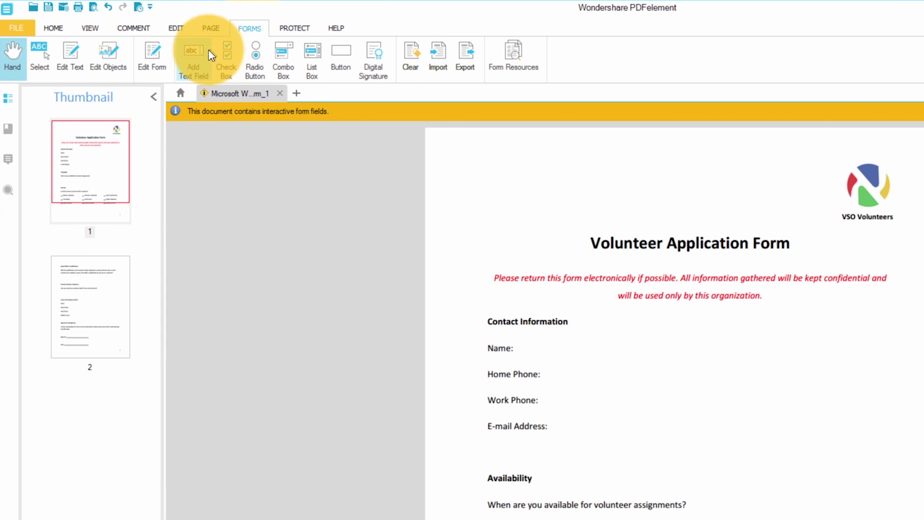
pyautogui.click(192, 54)
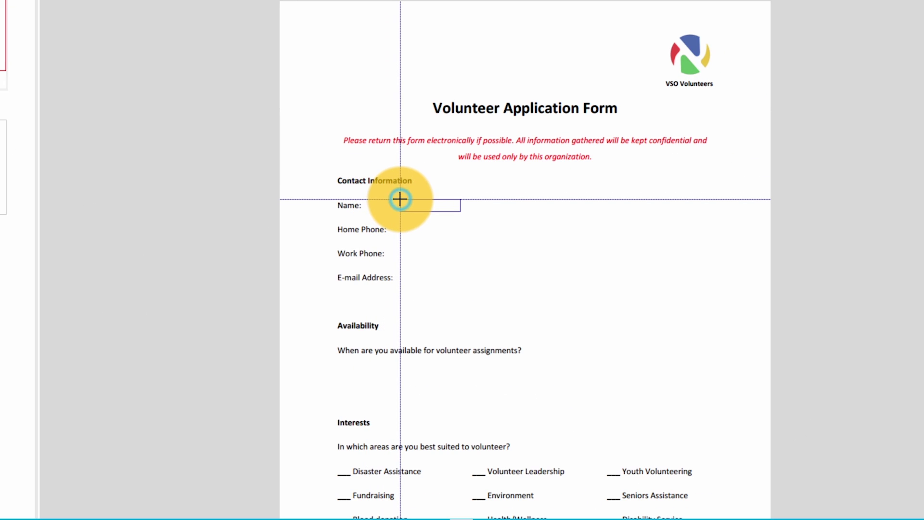
pyautogui.click(399, 199)
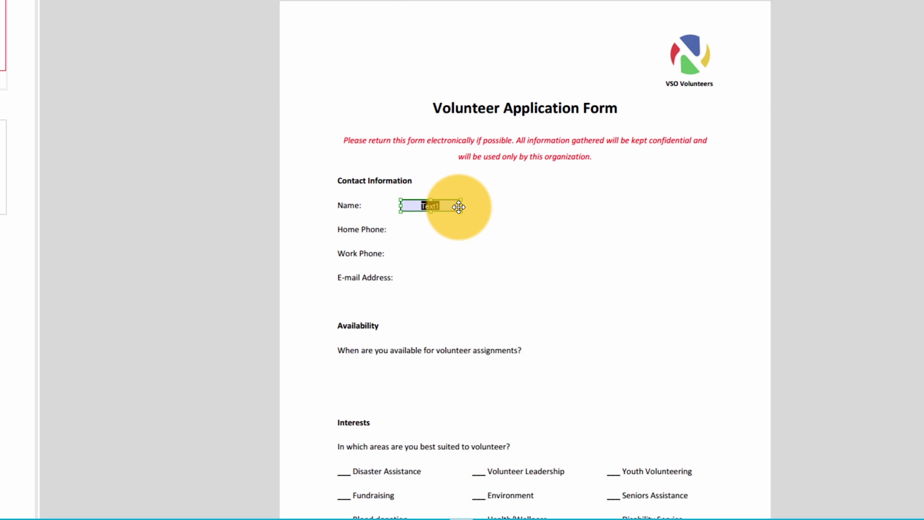
pyautogui.moveTo(460, 206); pyautogui.dragTo(511, 213)
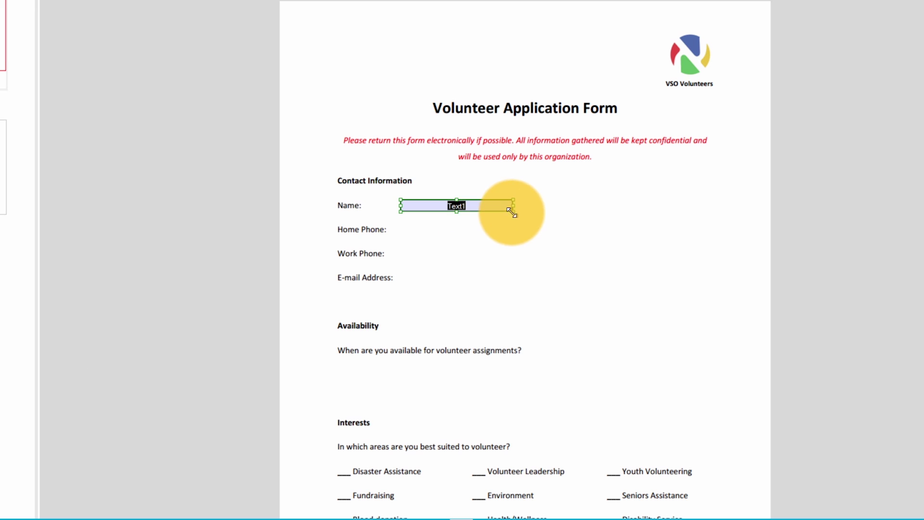
# Make the Text1 Name field required, with a black border and light grey fill
pyautogui.doubleClick(483, 206)
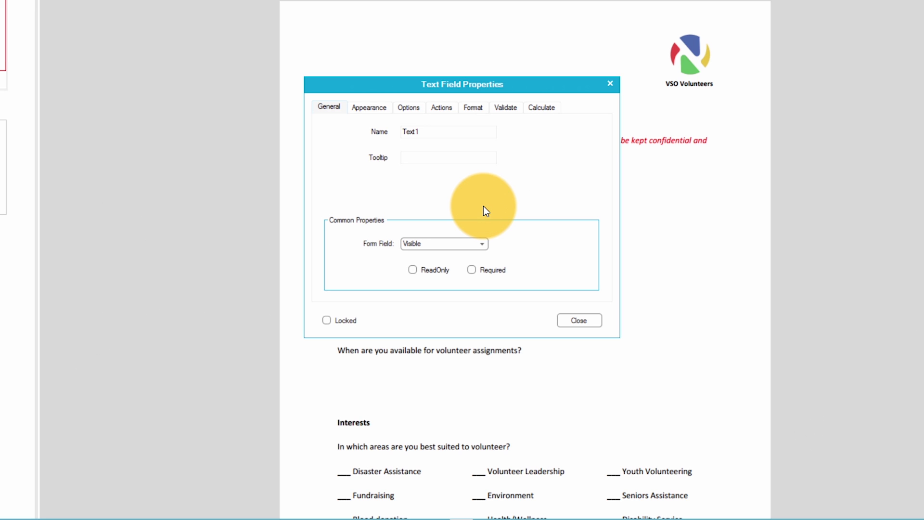
pyautogui.click(472, 270)
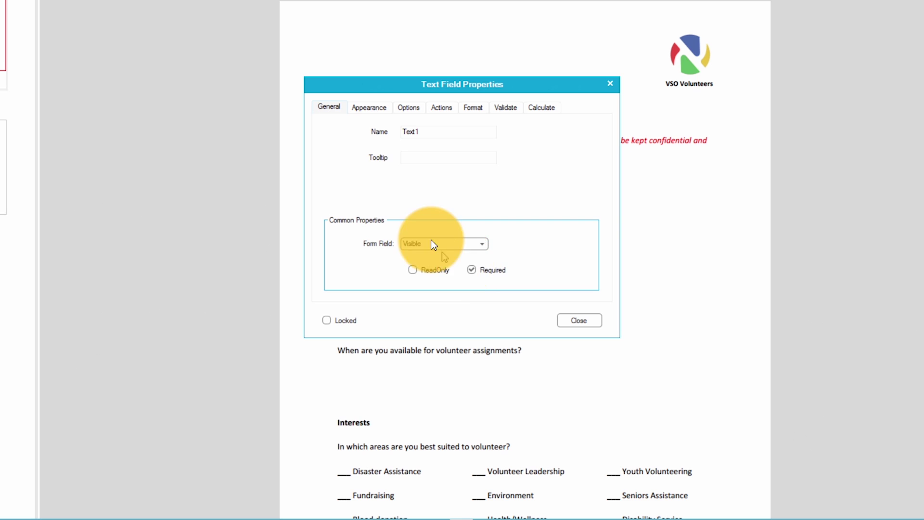
pyautogui.click(367, 109)
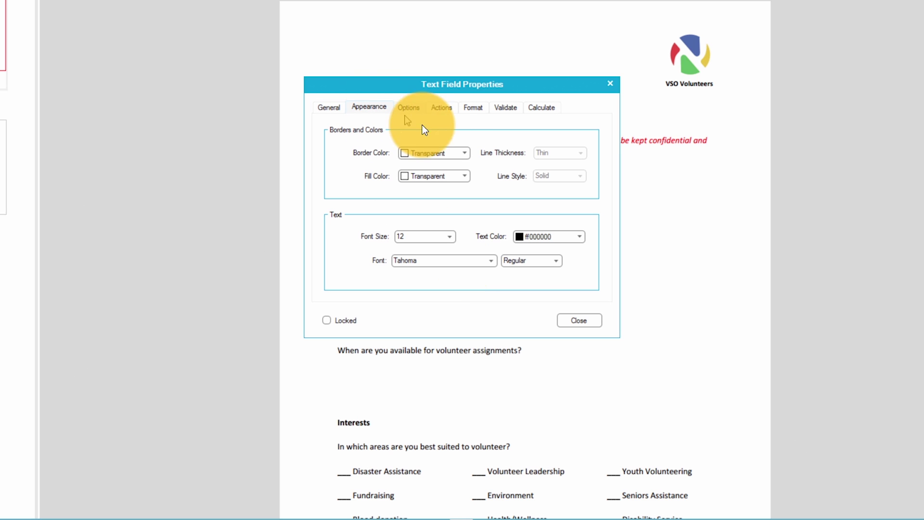
pyautogui.click(466, 153)
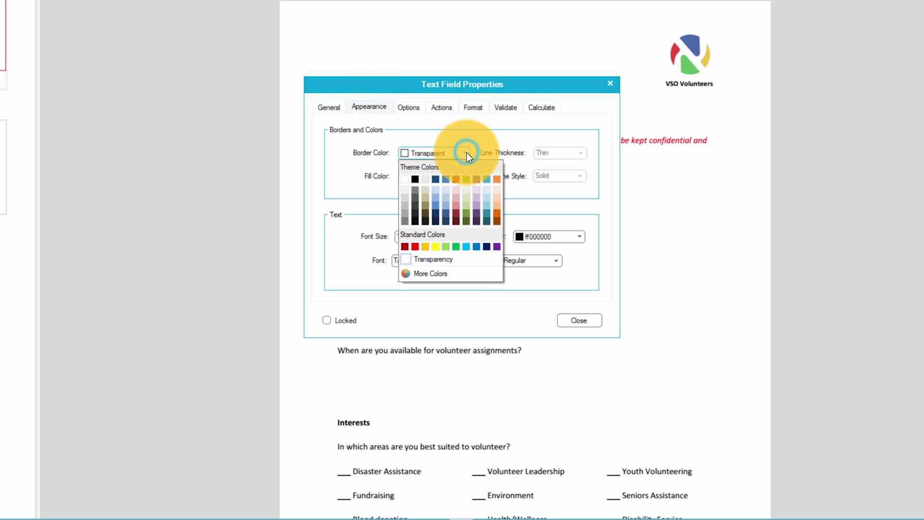
pyautogui.click(416, 179)
pyautogui.click(464, 176)
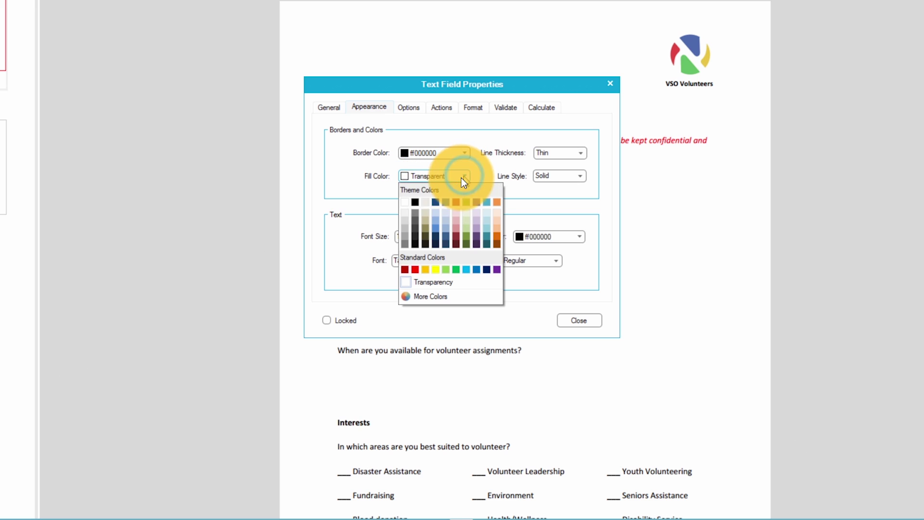
pyautogui.click(409, 208)
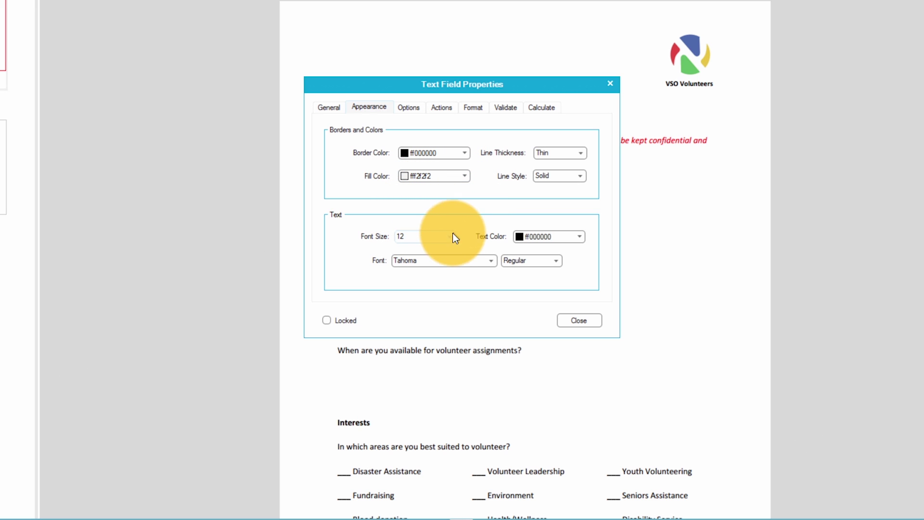
# Keep the field's text at Tahoma 12 in black and close the properties
pyautogui.click(450, 237)
pyautogui.scroll(3, 449, 277)
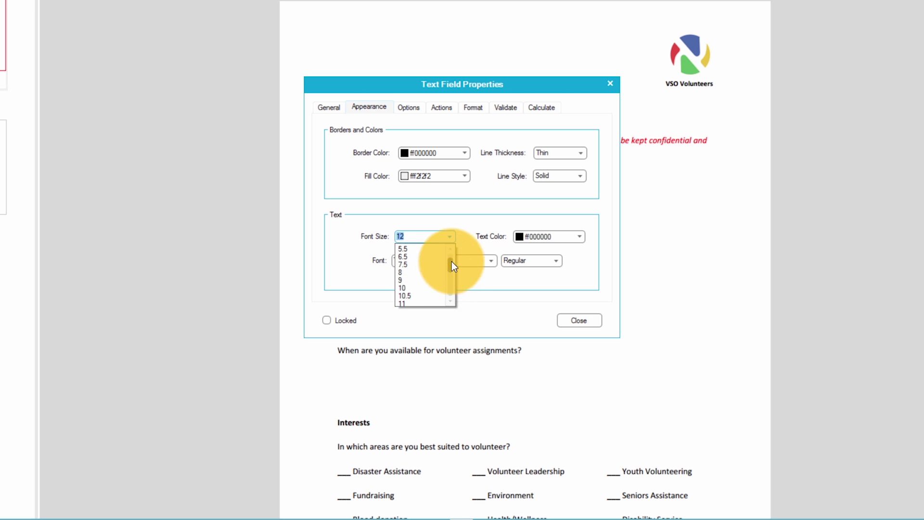
pyautogui.click(466, 243)
pyautogui.click(494, 262)
pyautogui.scroll(1, 490, 259)
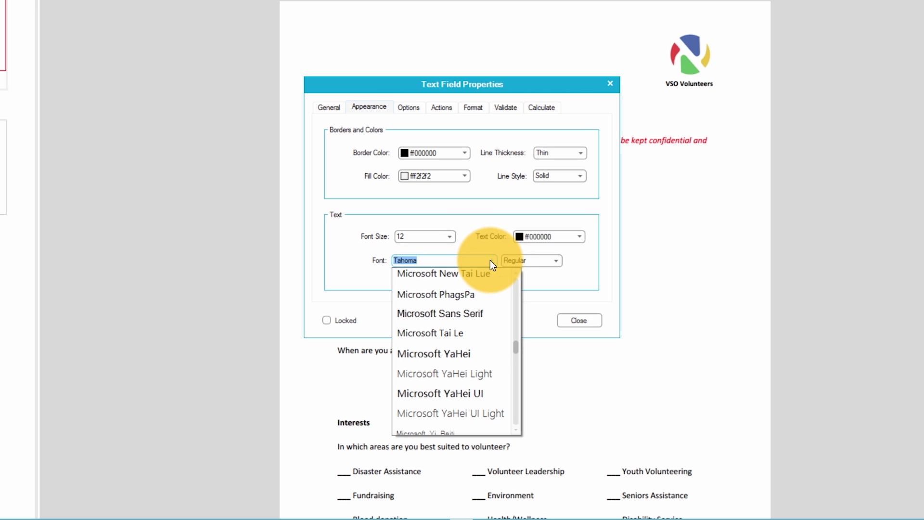
pyautogui.click(488, 247)
pyautogui.click(579, 237)
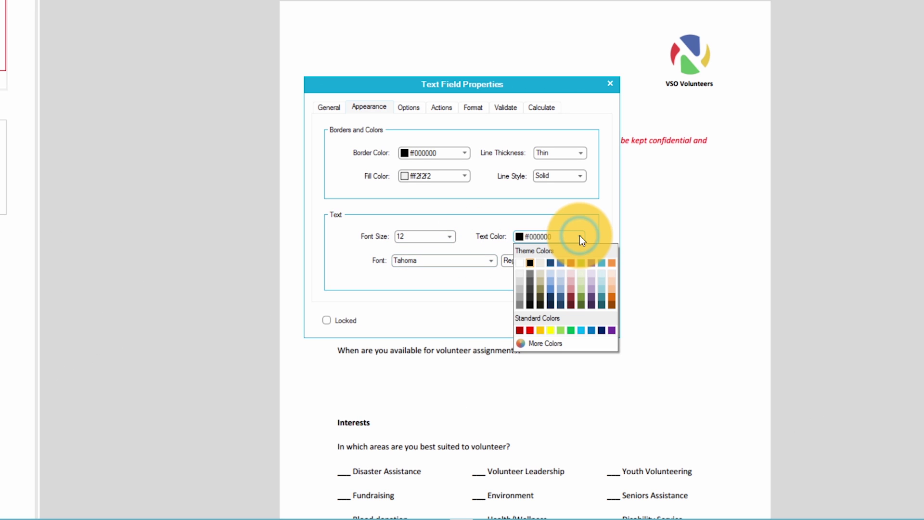
pyautogui.click(592, 229)
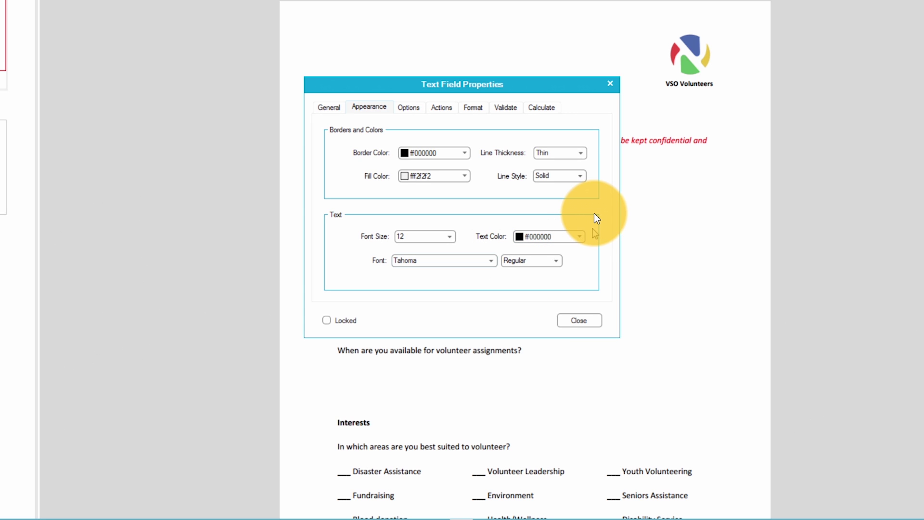
pyautogui.click(572, 318)
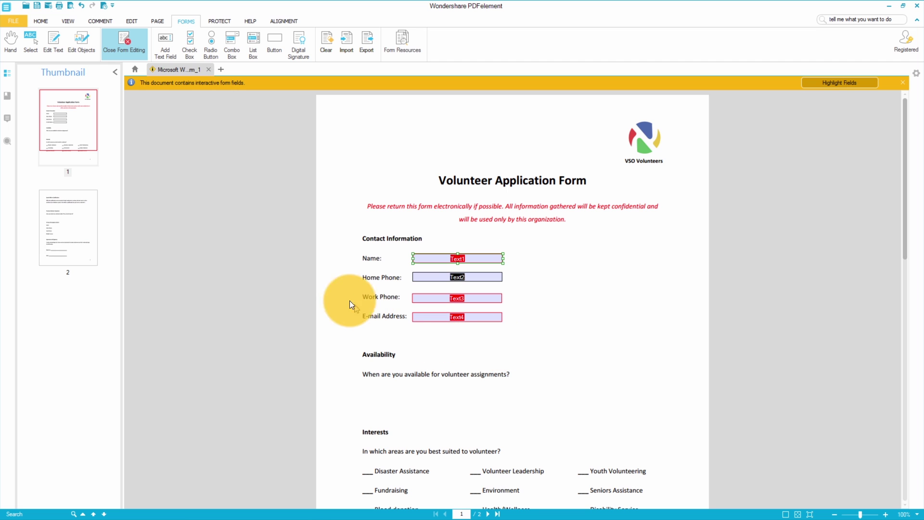
# Draw a wide Text5 answer field below the volunteer availability question
pyautogui.click(168, 45)
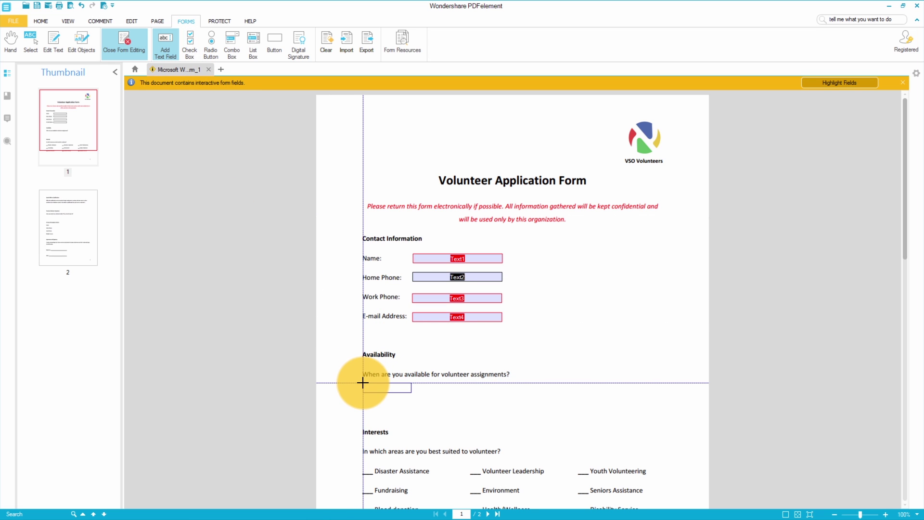
pyautogui.moveTo(363, 383); pyautogui.dragTo(641, 423)
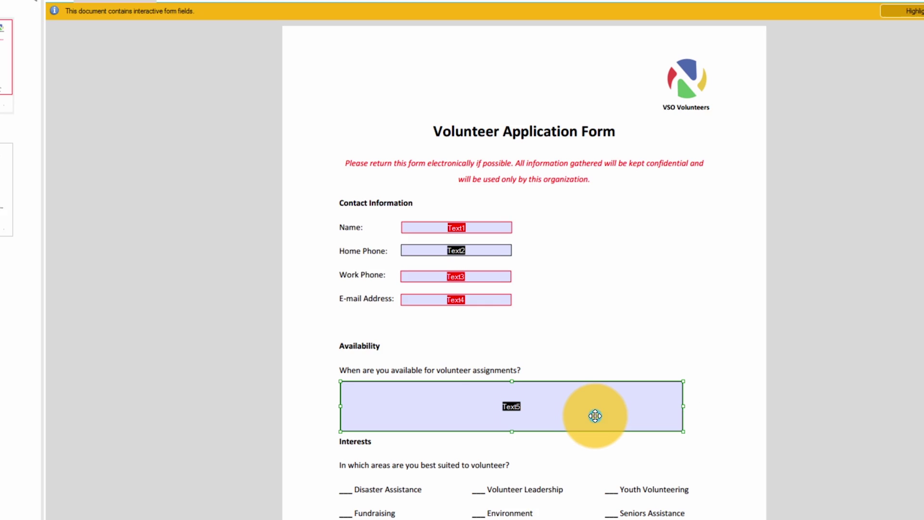
# Turn on the Multi-line option for the Text5 availability field
pyautogui.doubleClick(611, 423)
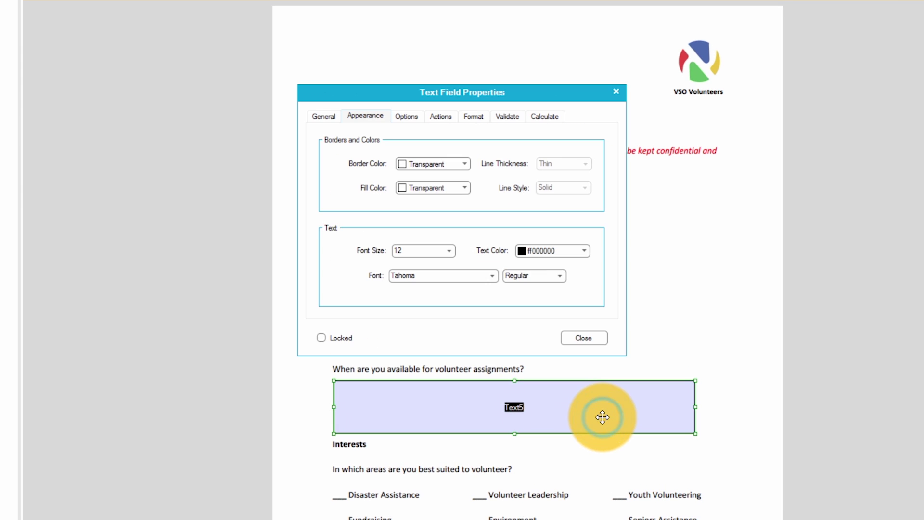
pyautogui.click(405, 115)
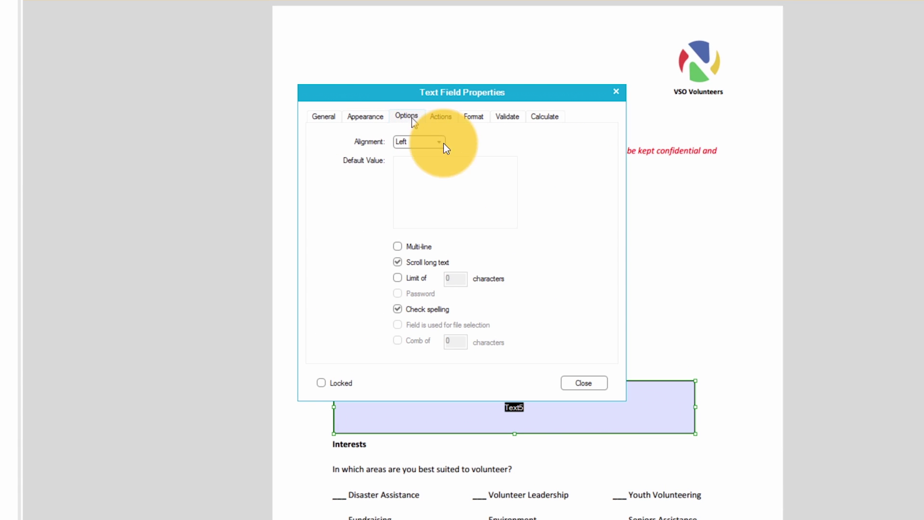
pyautogui.click(399, 247)
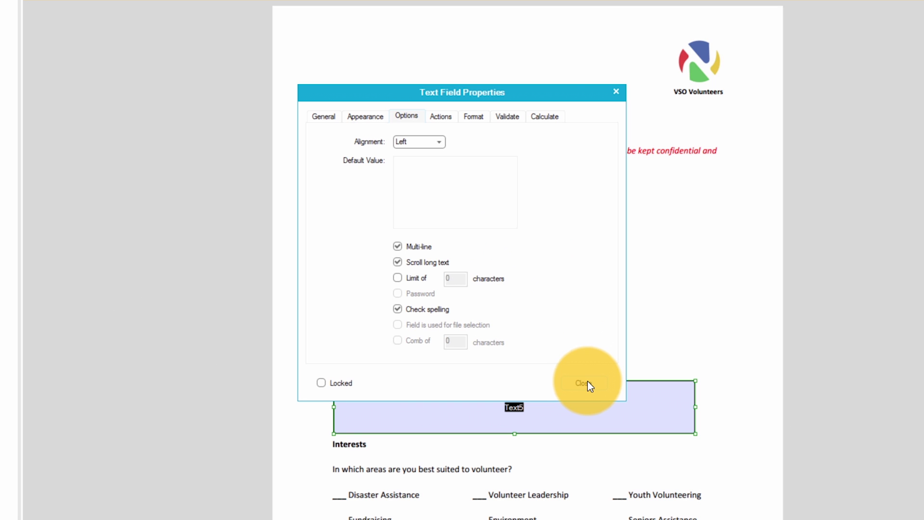
pyautogui.click(587, 383)
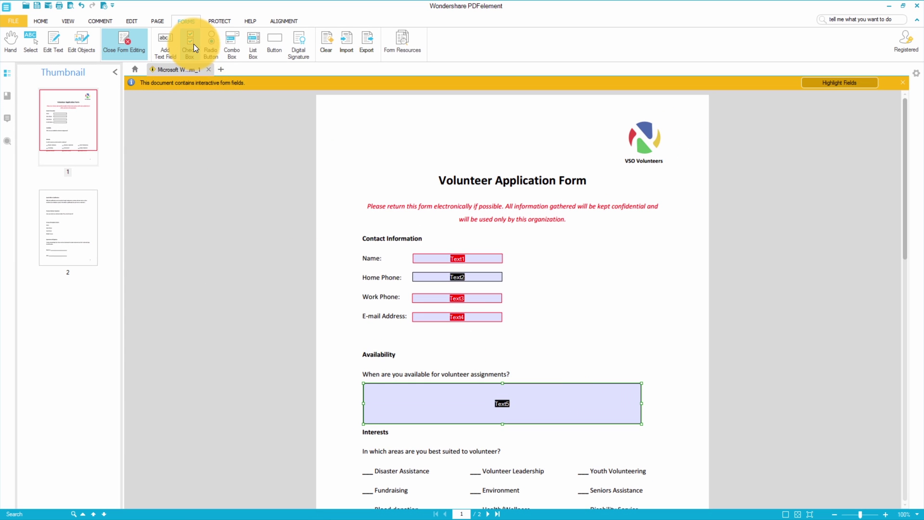
# Place check boxes beside all nine Interests options, ending with Disability Service
pyautogui.click(11, 42)
pyautogui.moveTo(200, 322); pyautogui.dragTo(210, 211)
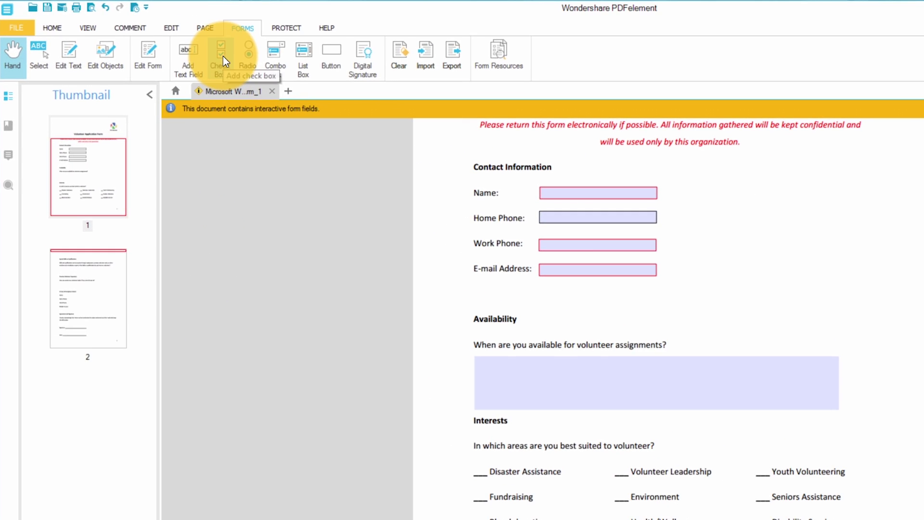
pyautogui.click(151, 44)
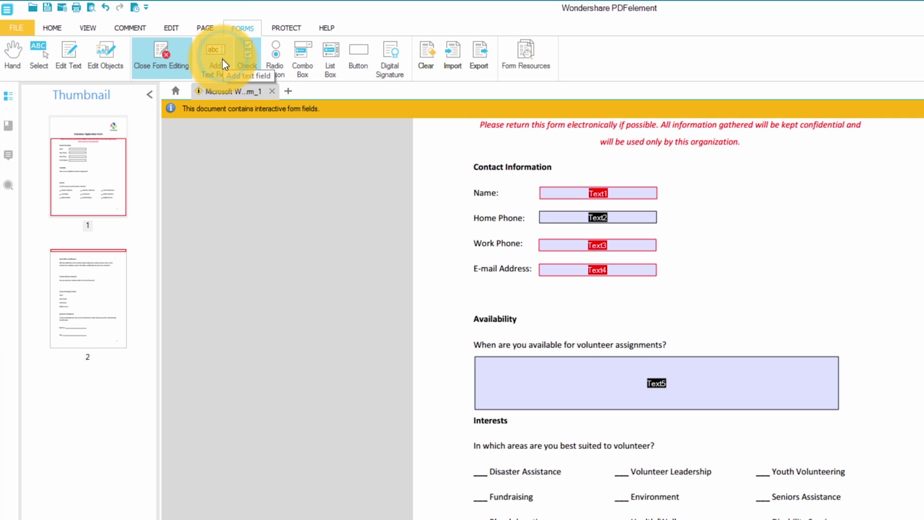
pyautogui.click(247, 56)
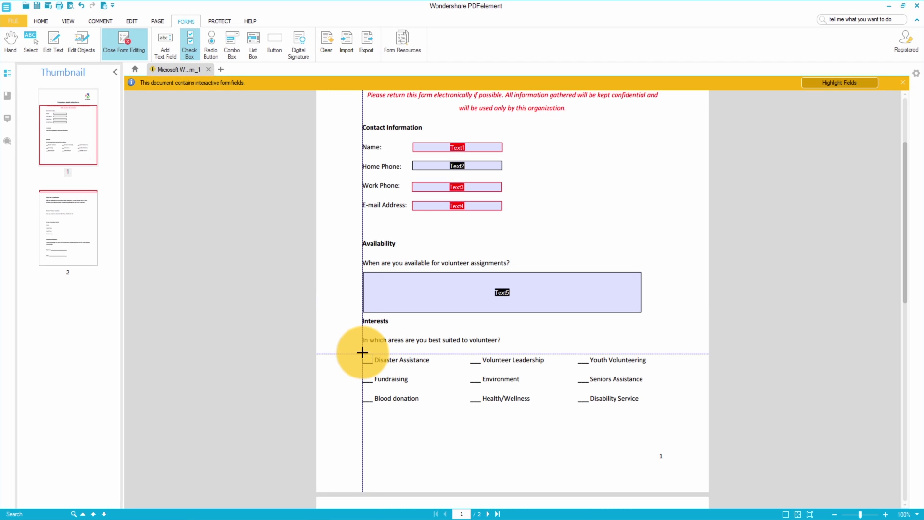
pyautogui.click(362, 353)
pyautogui.click(470, 354)
pyautogui.click(577, 354)
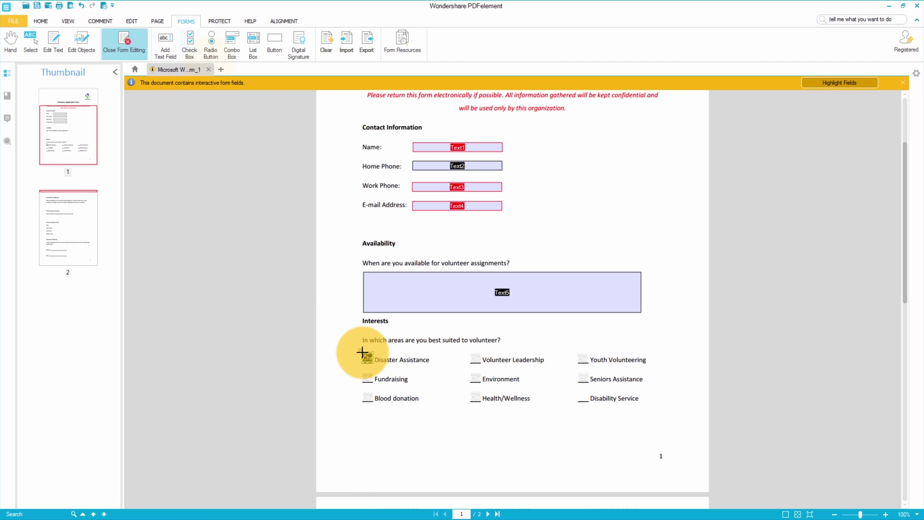
pyautogui.click(362, 374)
pyautogui.click(470, 374)
pyautogui.click(362, 393)
pyautogui.click(470, 393)
pyautogui.click(577, 374)
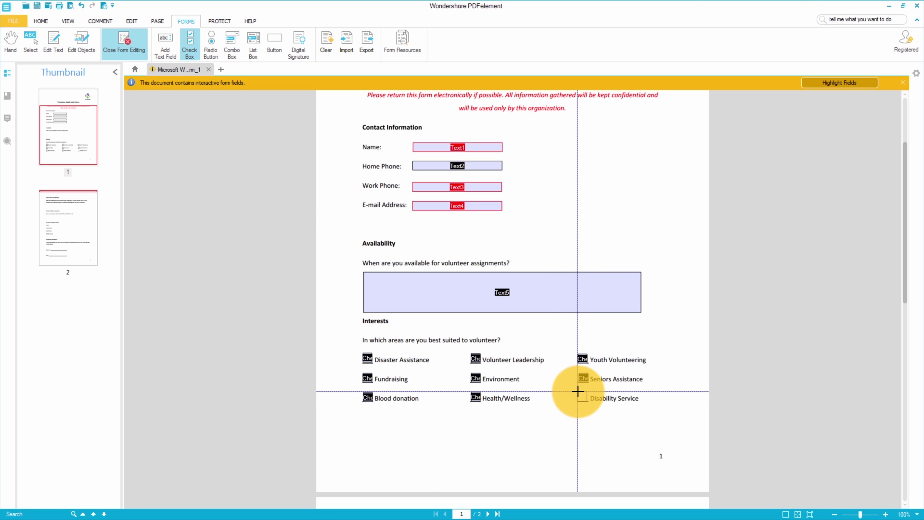
pyautogui.click(578, 391)
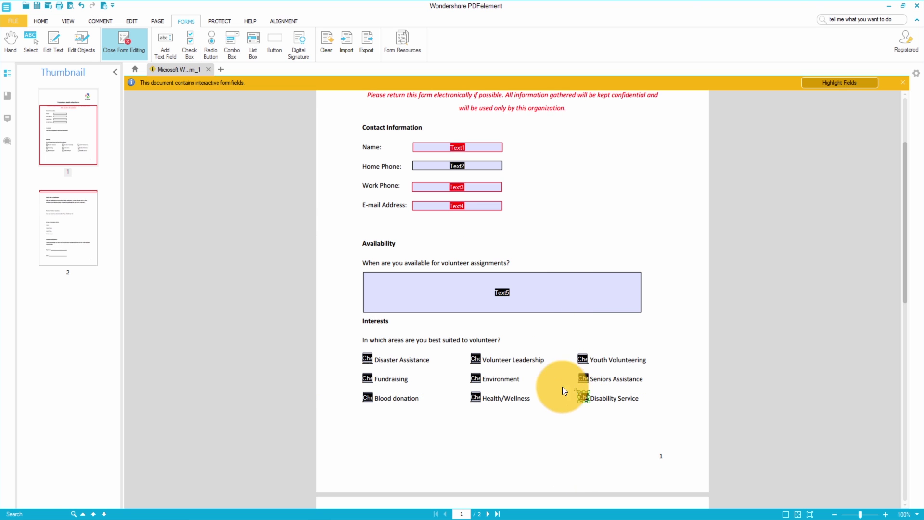
pyautogui.click(55, 91)
# Draw a Dropdown1 combo box beside 'Relation to you:' on page 2
pyautogui.scroll(-10, 268, 293)
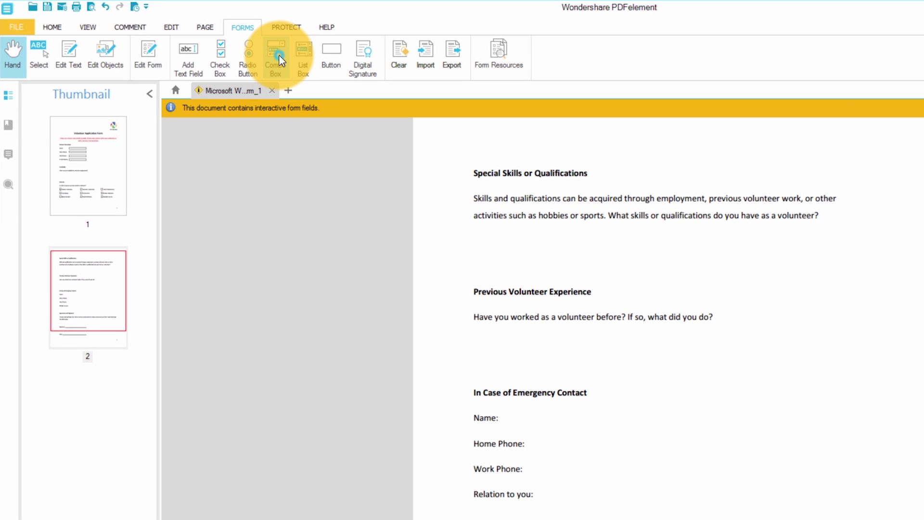
pyautogui.click(212, 44)
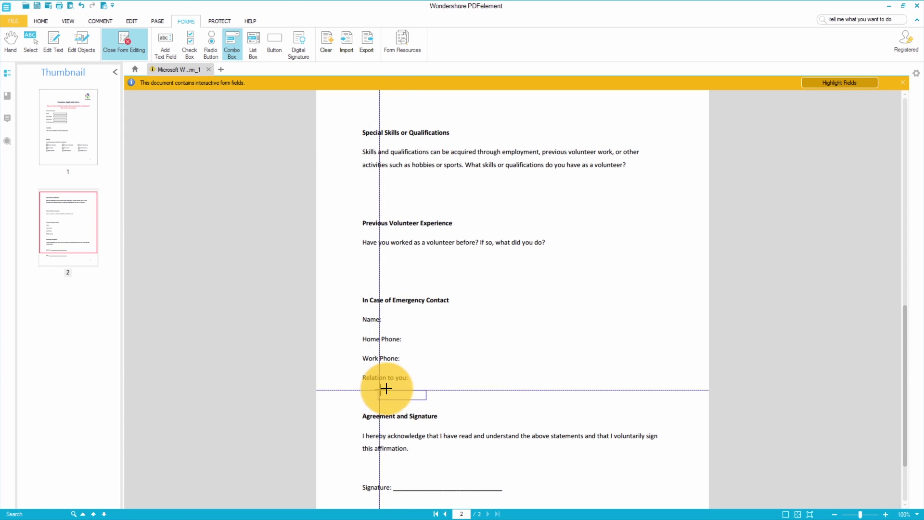
pyautogui.moveTo(412, 375); pyautogui.dragTo(536, 398)
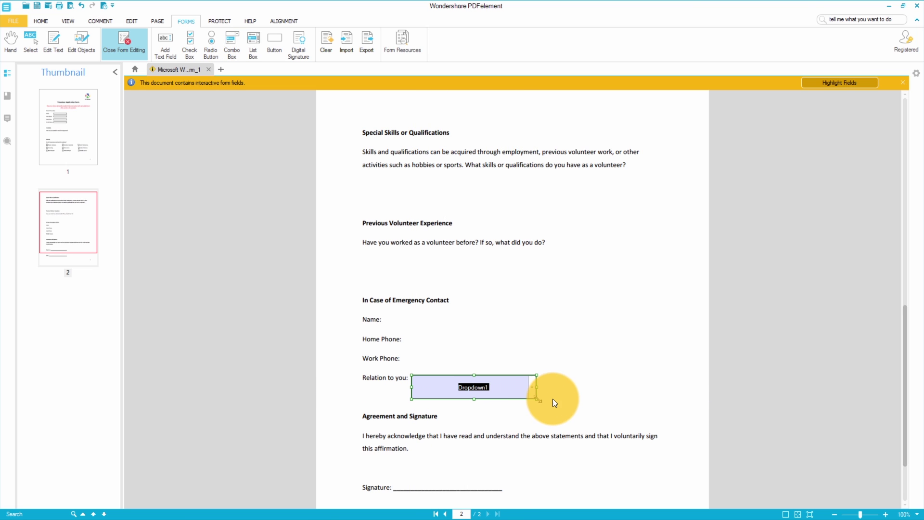
pyautogui.doubleClick(504, 384)
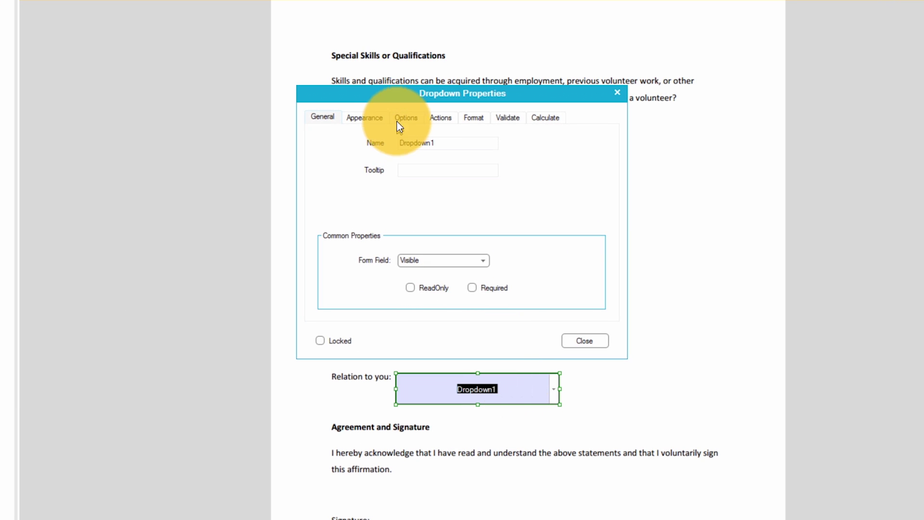
# Add the list choices Father through Doctor to Dropdown1
pyautogui.click(401, 121)
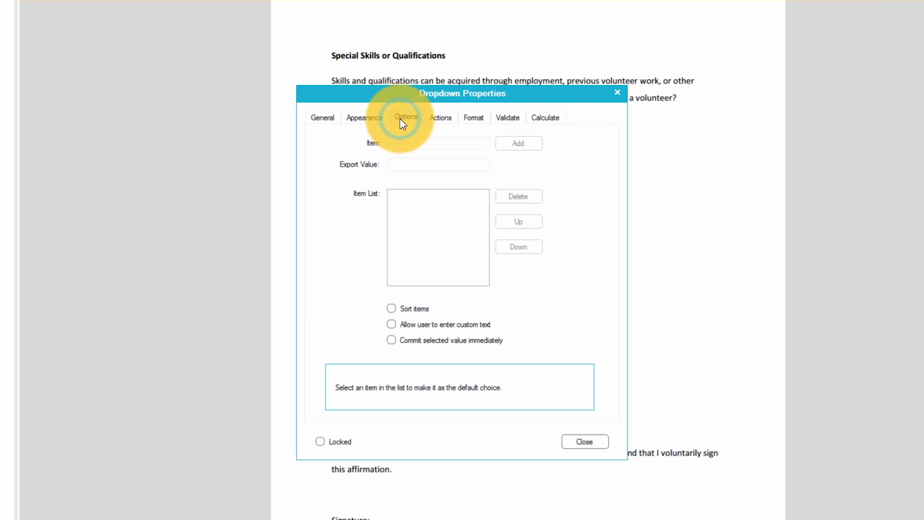
pyautogui.click(428, 143)
pyautogui.write('Father')
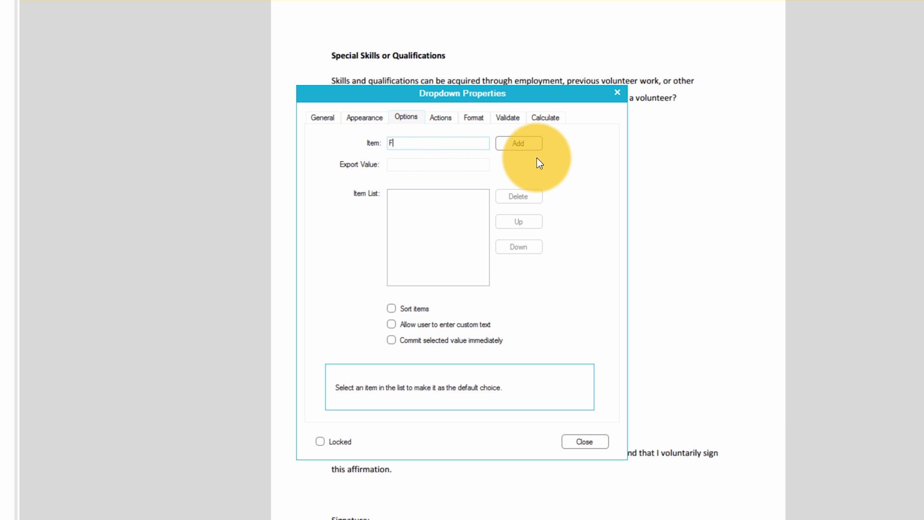
pyautogui.click(529, 149)
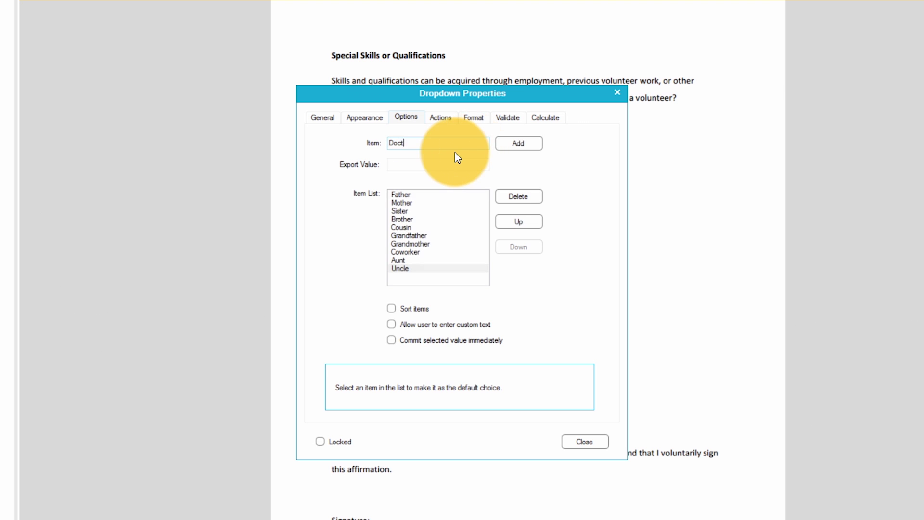
pyautogui.write('or')
pyautogui.click(505, 144)
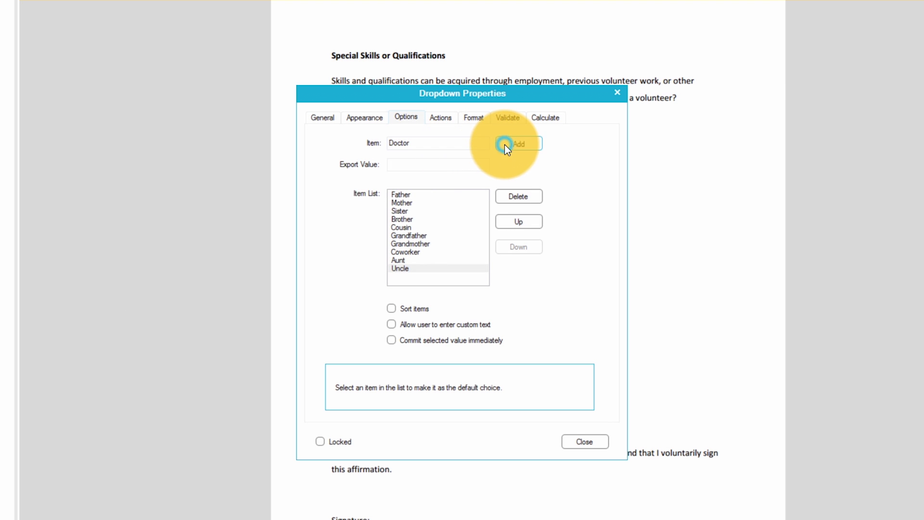
# Give Dropdown1 the tooltip 'Please choose one' and close its properties
pyautogui.click(327, 117)
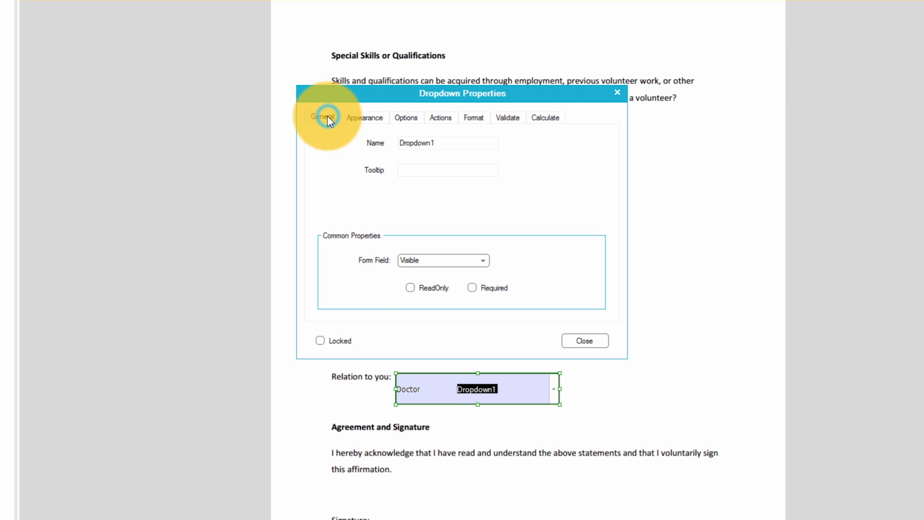
pyautogui.click(434, 170)
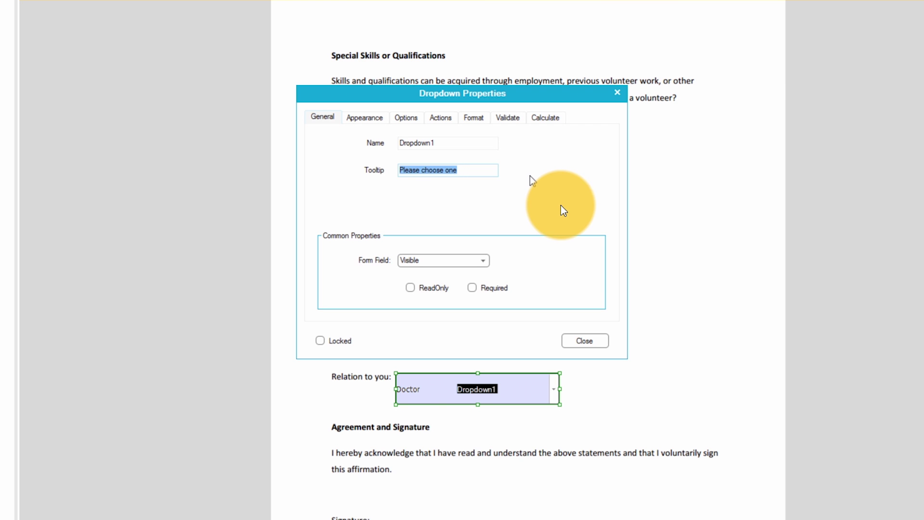
pyautogui.click(584, 341)
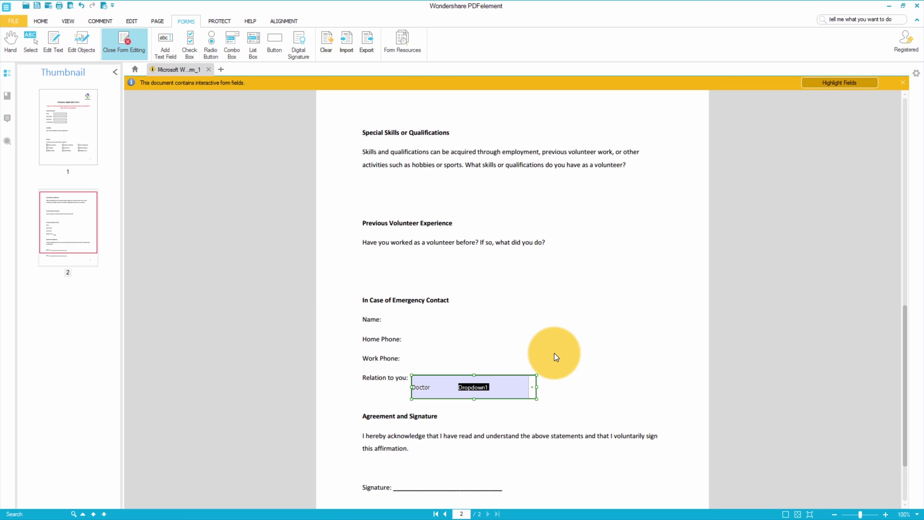
# Place a Digital Signature1 field on the Signature line, widened along it
pyautogui.click(19, 51)
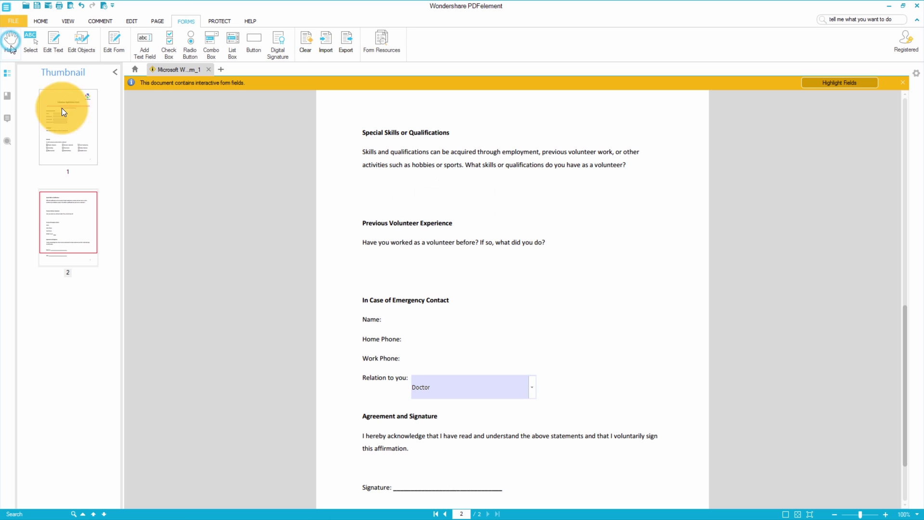
pyautogui.moveTo(233, 330); pyautogui.dragTo(246, 181)
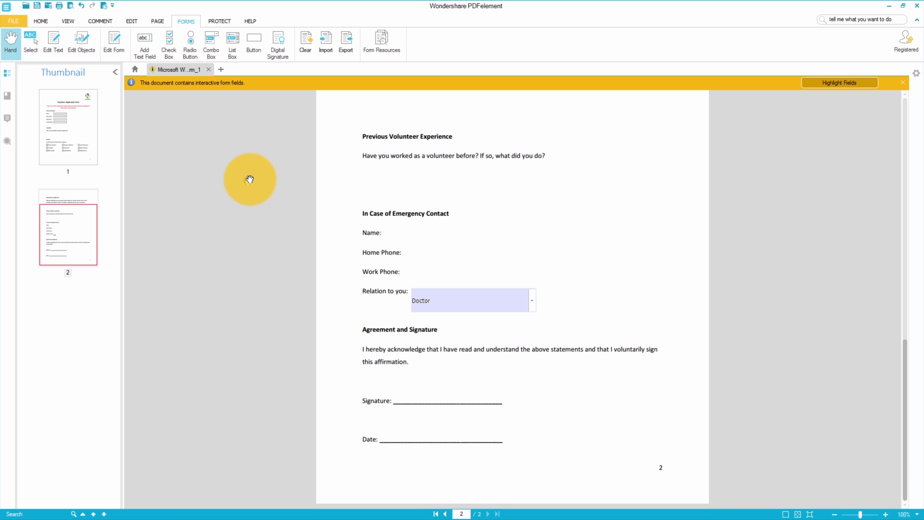
pyautogui.click(258, 49)
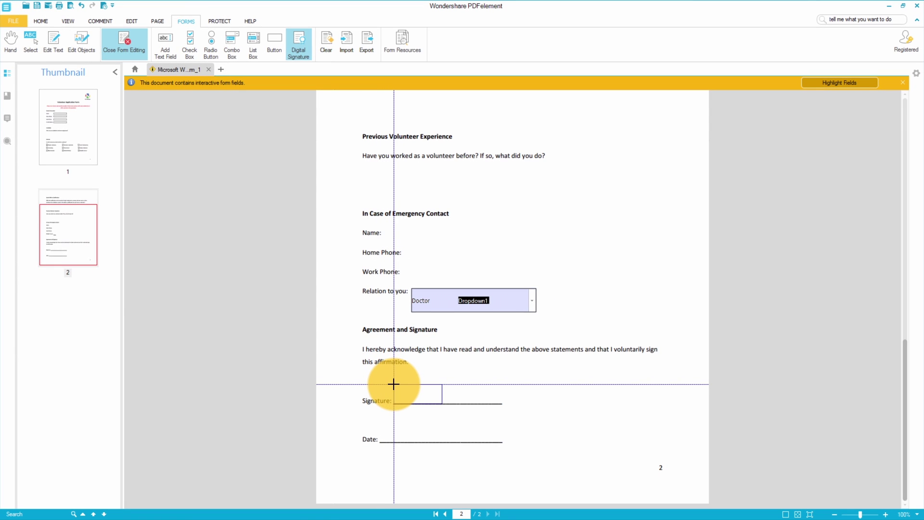
pyautogui.click(394, 384)
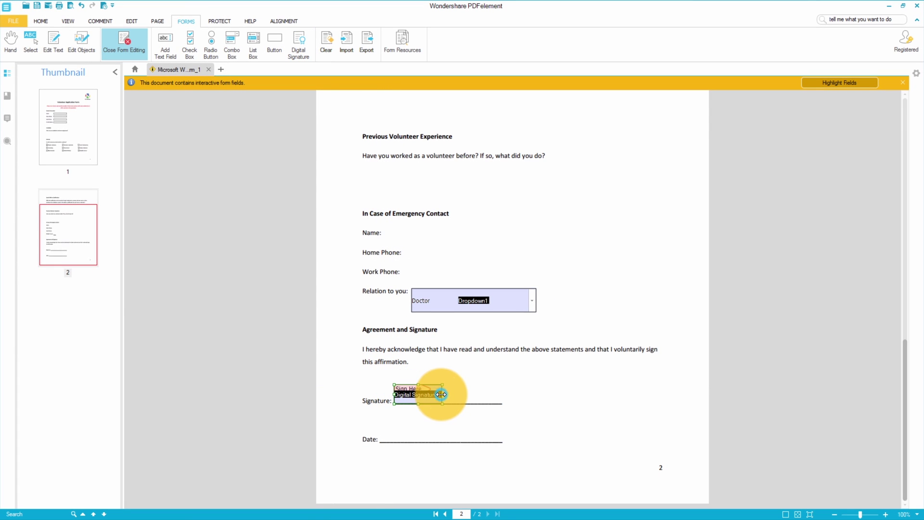
pyautogui.moveTo(441, 394); pyautogui.dragTo(503, 394)
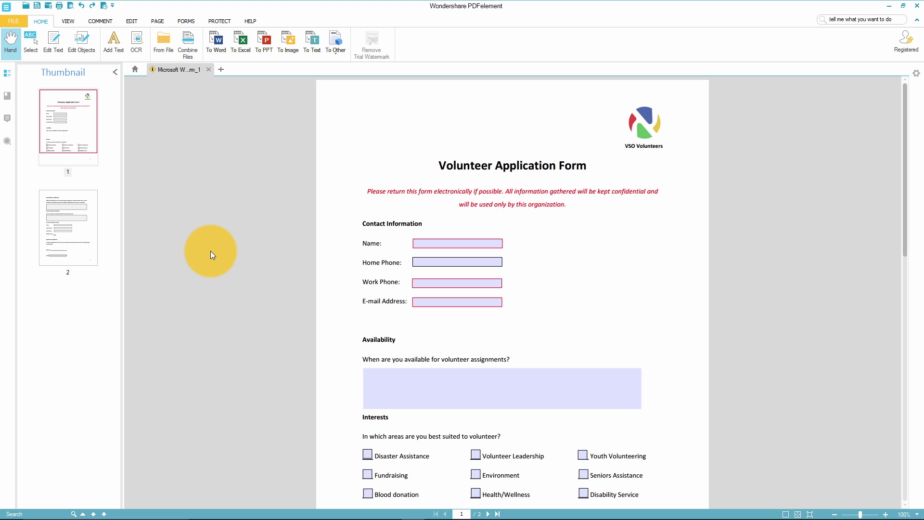
# In fill mode, tick the Disaster Assistance and Disability Service interest boxes
pyautogui.scroll(-9, 270, 305)
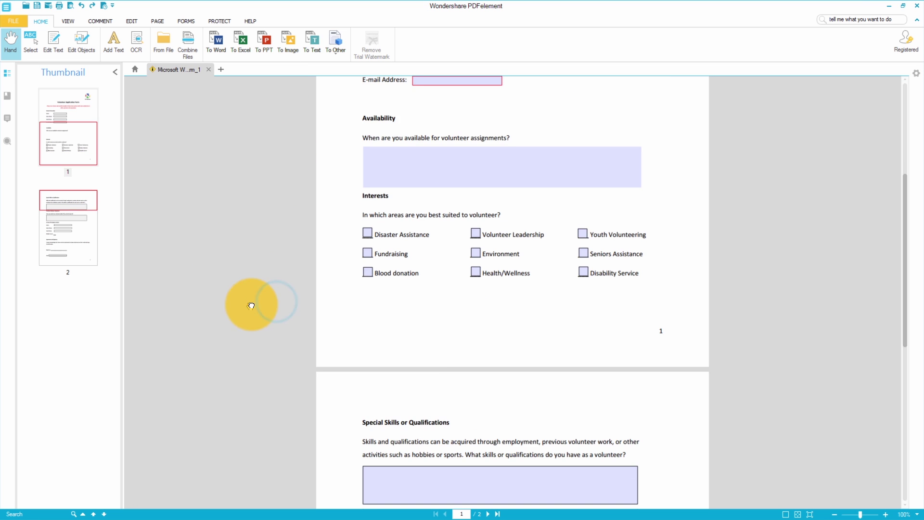
pyautogui.moveTo(275, 242); pyautogui.dragTo(310, 319)
pyautogui.moveTo(268, 118); pyautogui.dragTo(249, 478)
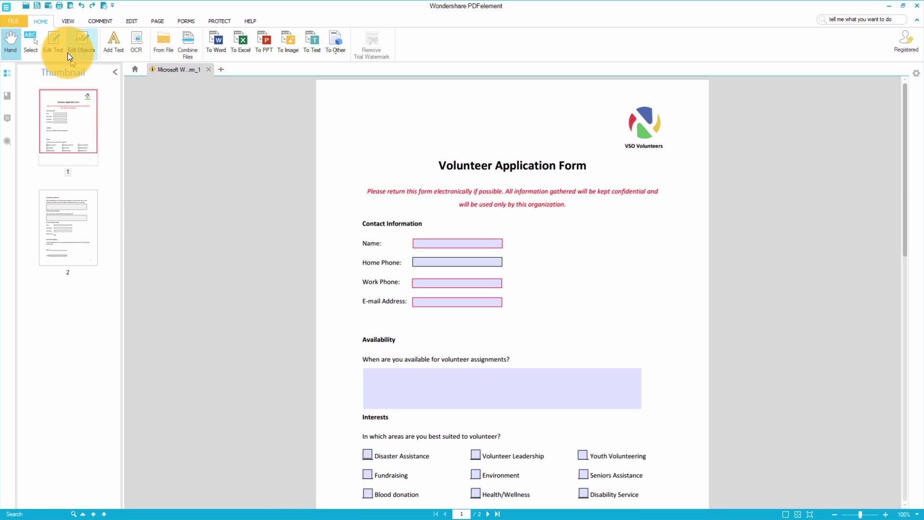
pyautogui.click(51, 42)
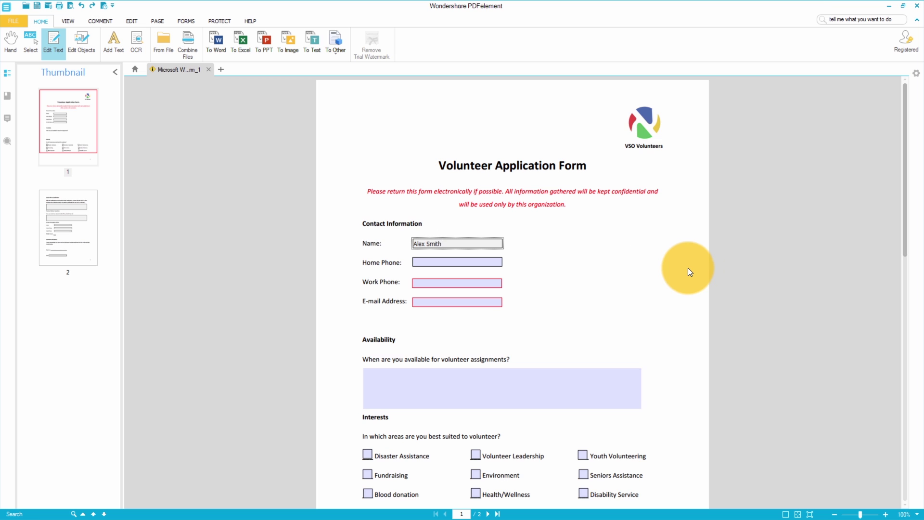
pyautogui.scroll(-3, 898, 209)
pyautogui.click(367, 310)
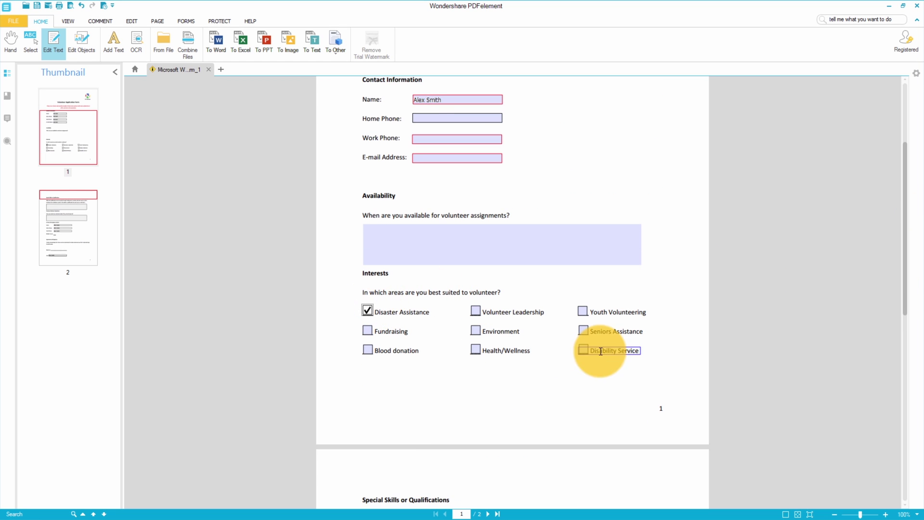
pyautogui.click(583, 350)
# Enter the available days and the emergency contact's name, and set Relation to Father
pyautogui.scroll(-1, 902, 284)
pyautogui.click(590, 199)
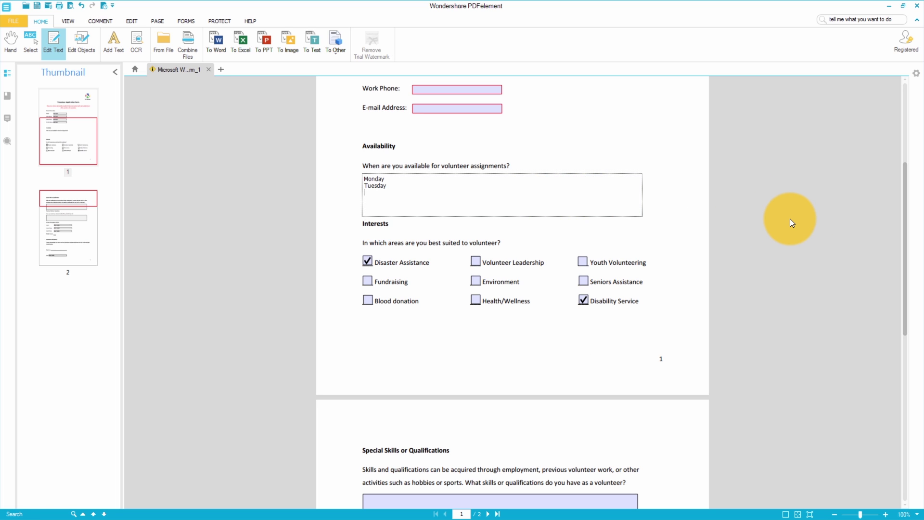
pyautogui.write('sday')
pyautogui.moveTo(902, 192); pyautogui.dragTo(789, 324)
pyautogui.click(529, 313)
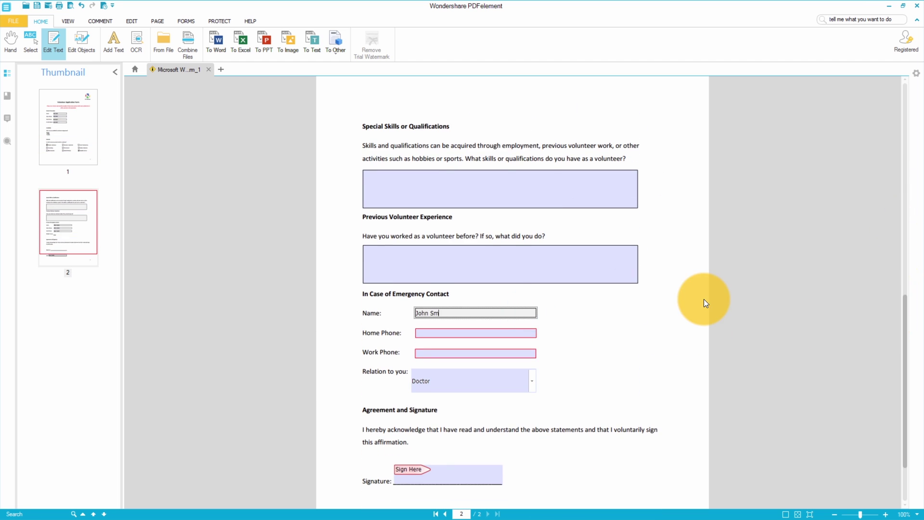
pyautogui.click(531, 381)
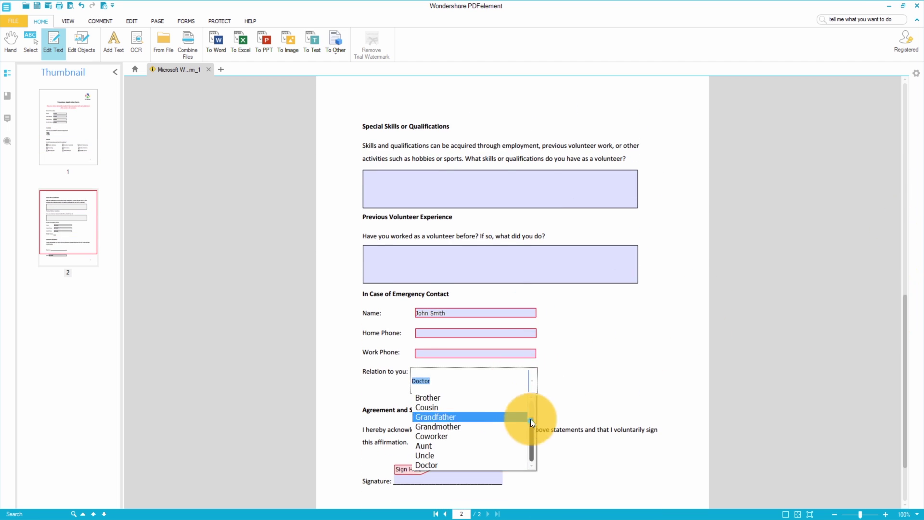
pyautogui.scroll(1, 532, 421)
pyautogui.click(483, 400)
pyautogui.scroll(-2, 899, 377)
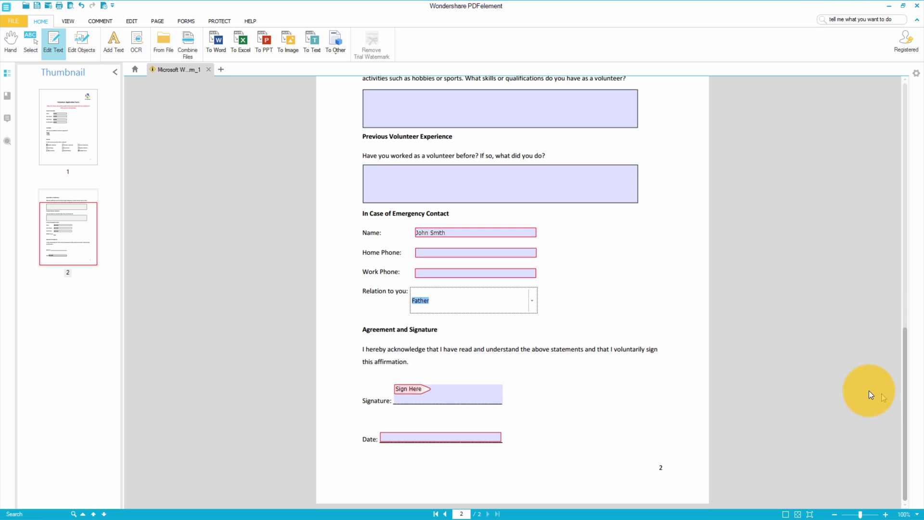